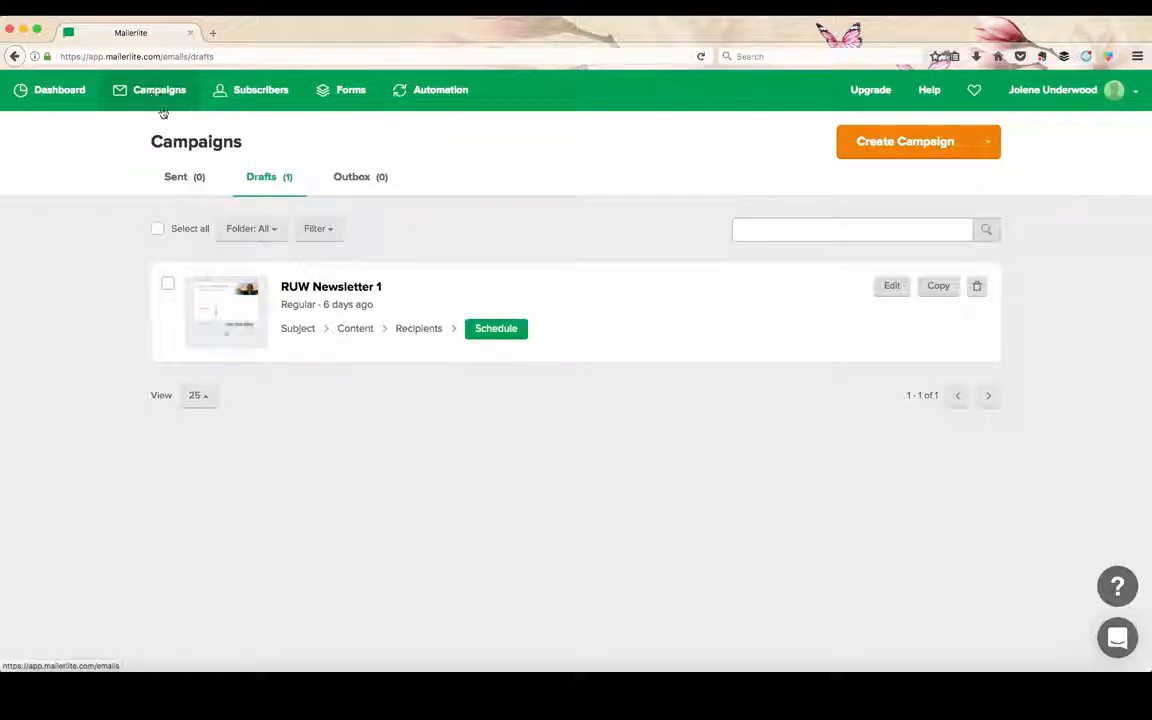
# Create an RSS campaign and look up the blog's feed, entering its https site address followed by /rss as the feed URL.
pyautogui.click(866, 148)
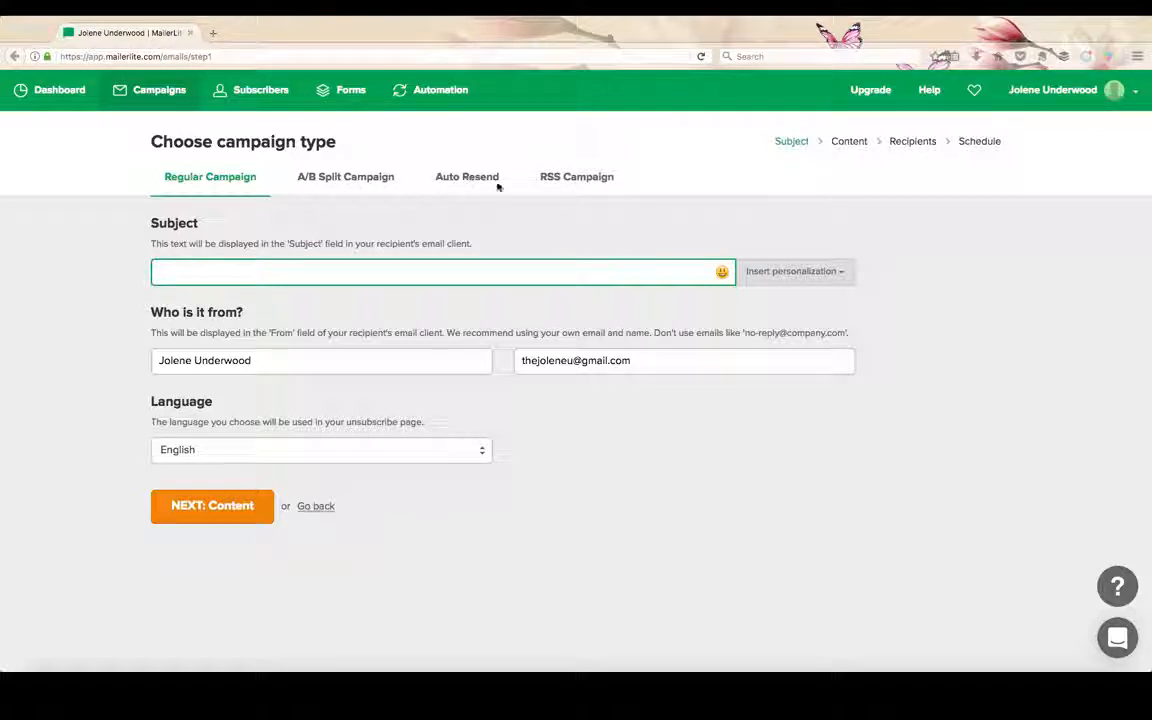
pyautogui.click(572, 182)
pyautogui.click(556, 271)
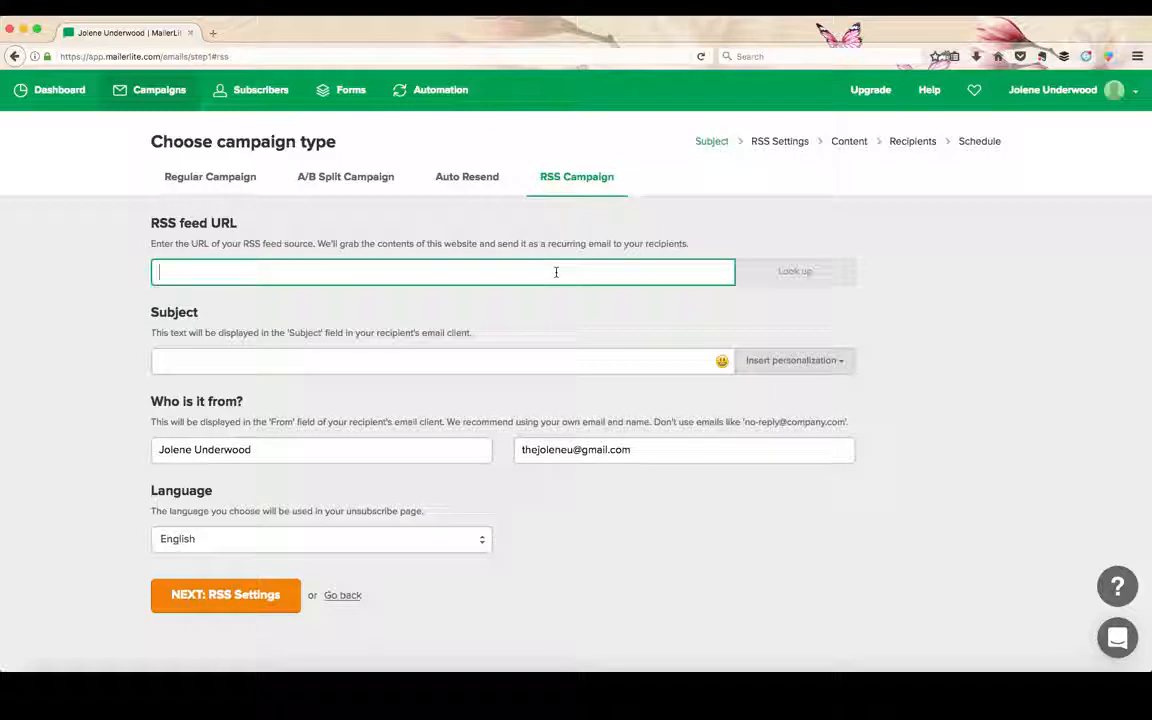
pyautogui.write('htt')
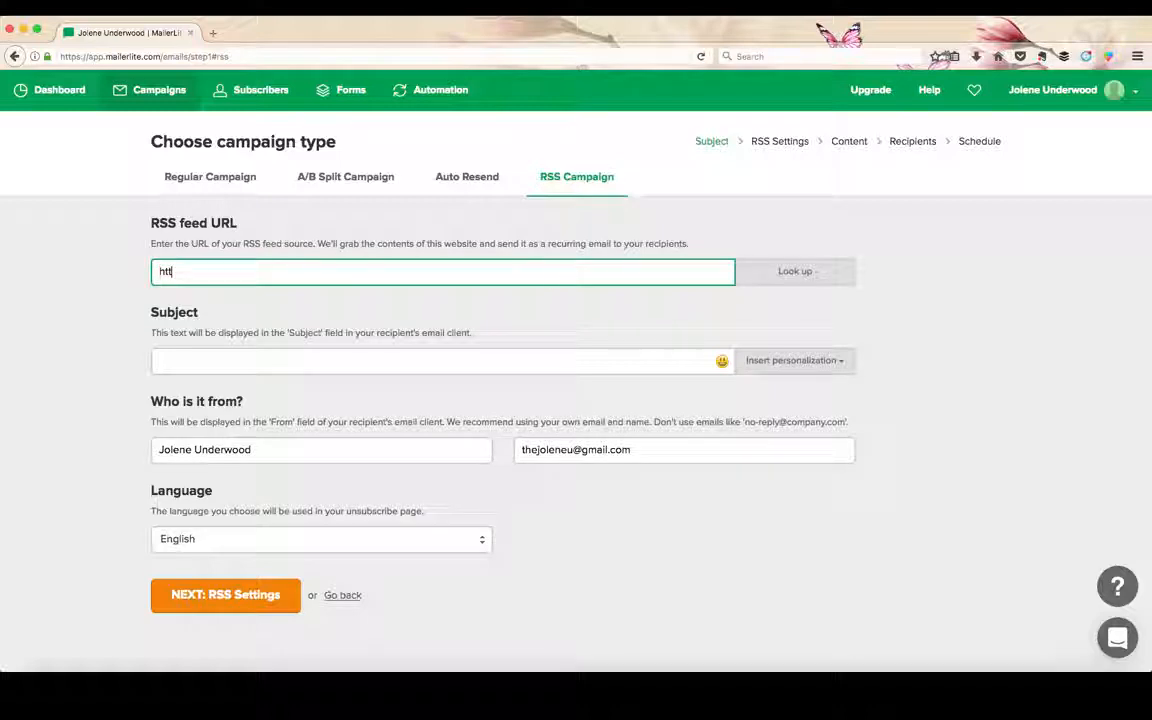
pyautogui.write('ps://joleneunderwood.c')
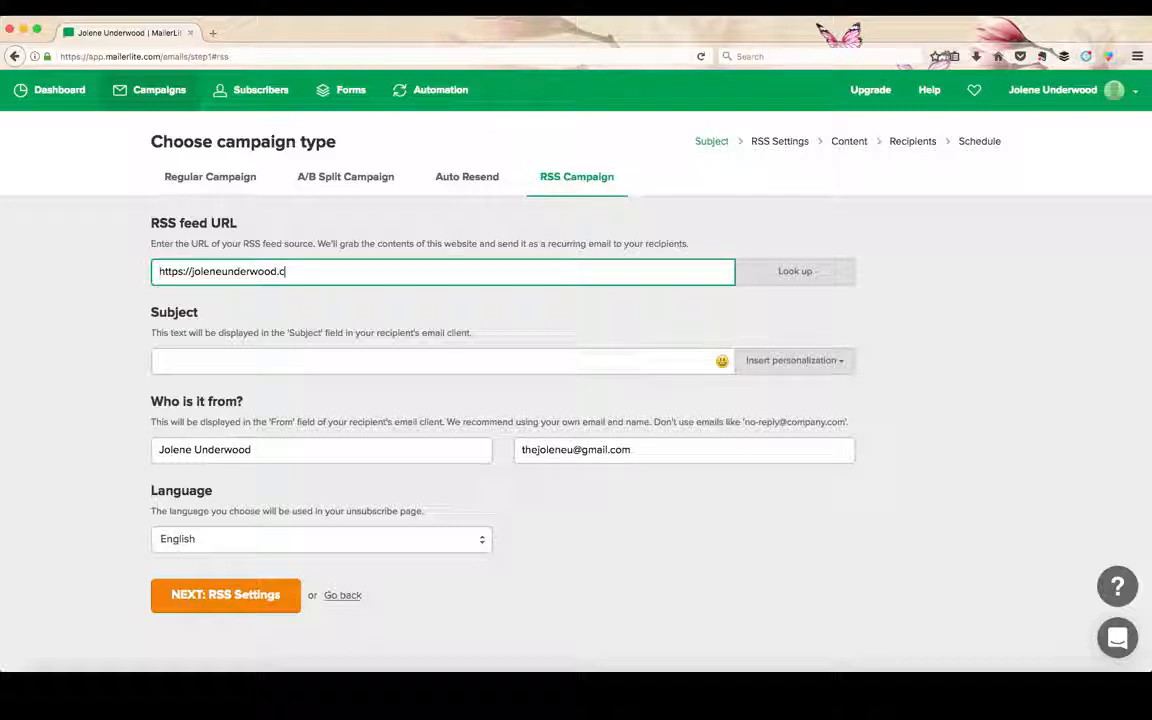
pyautogui.write('om/rss')
pyautogui.click(757, 279)
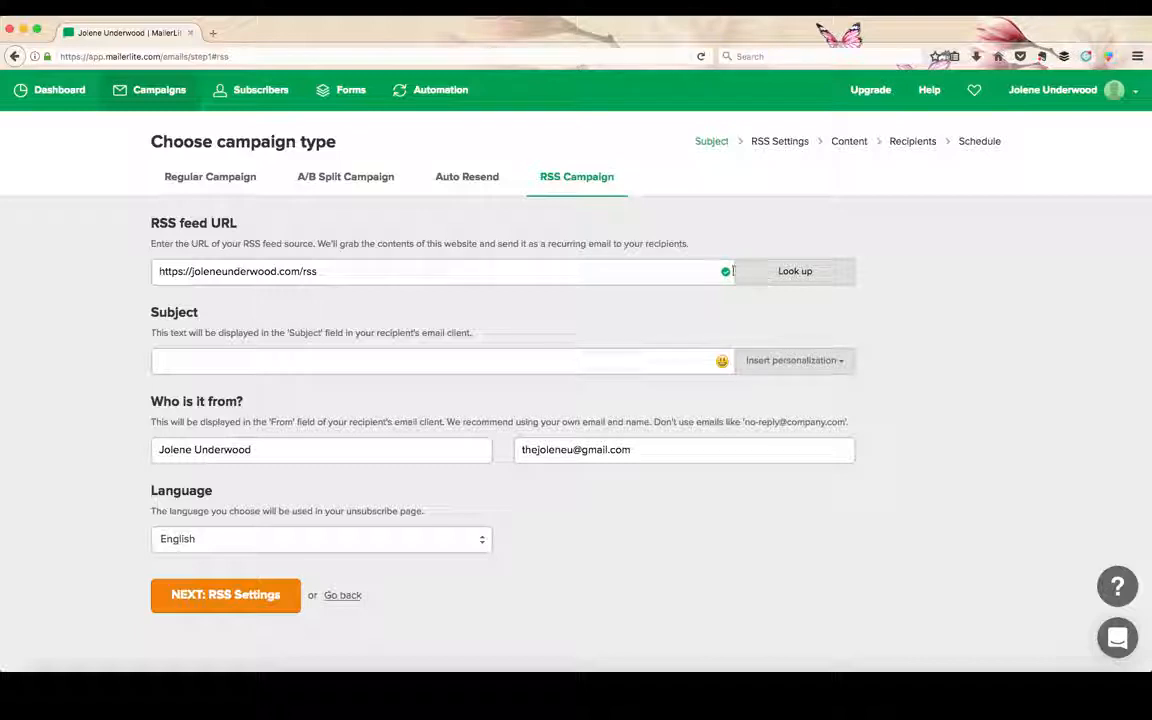
# Set the email subject to the last post title personalization and continue to the RSS settings.
pyautogui.click(389, 360)
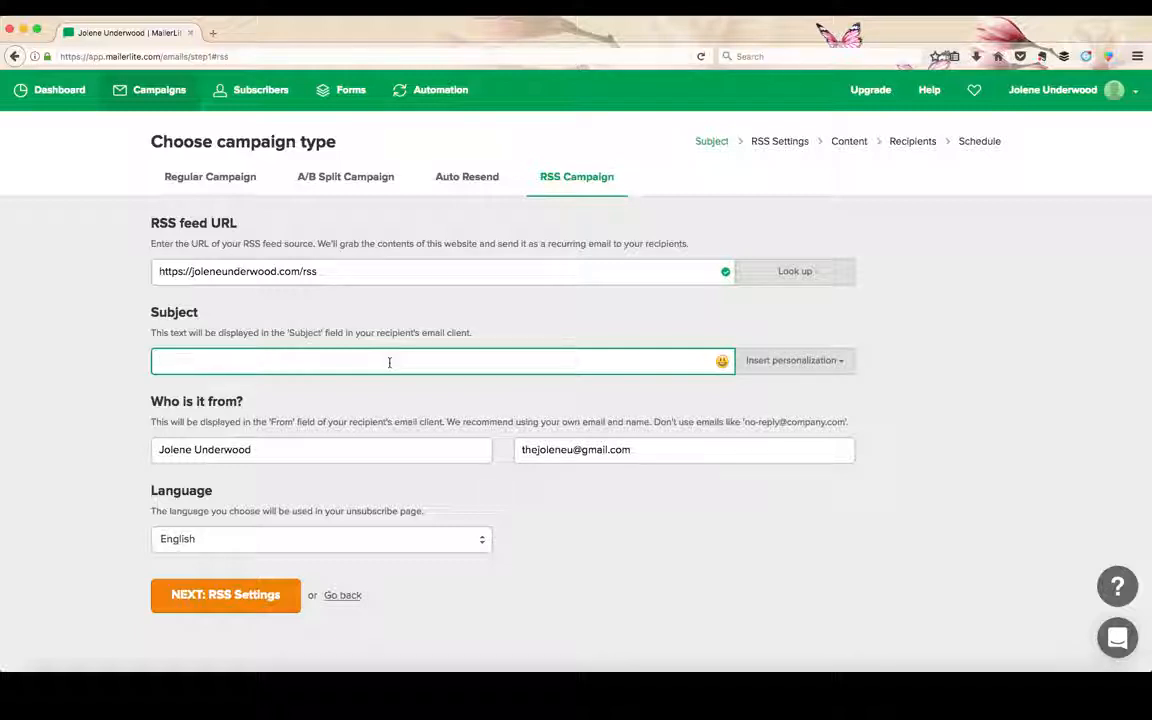
pyautogui.click(823, 367)
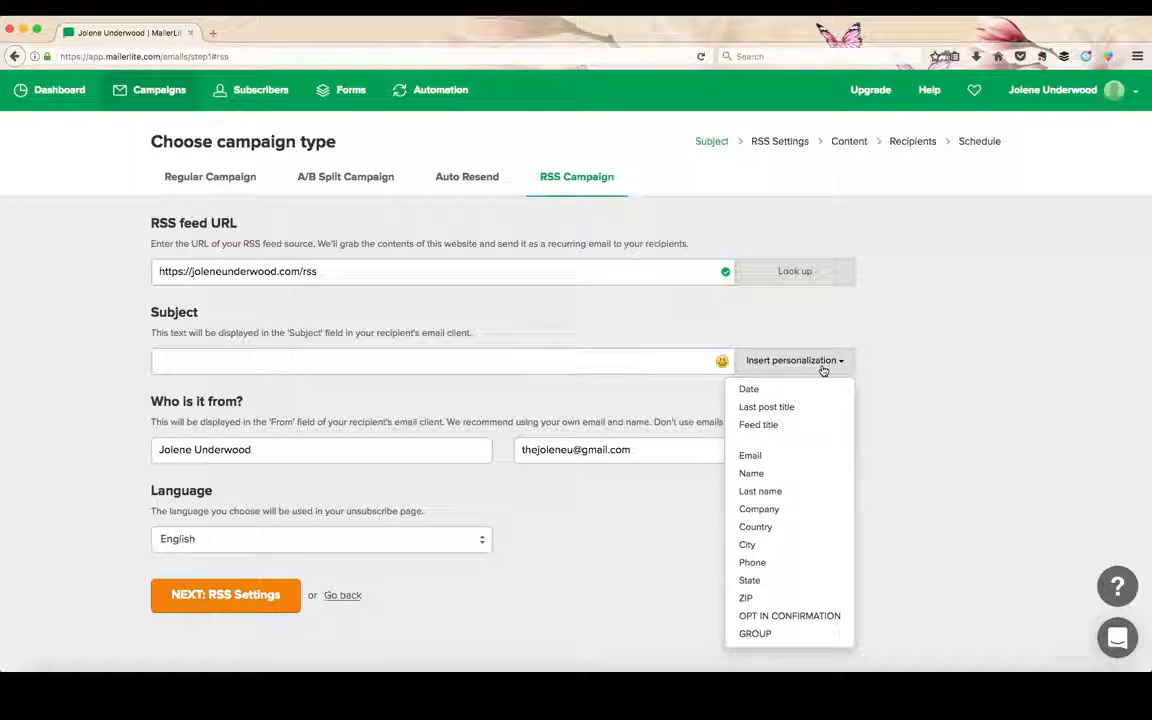
pyautogui.click(786, 410)
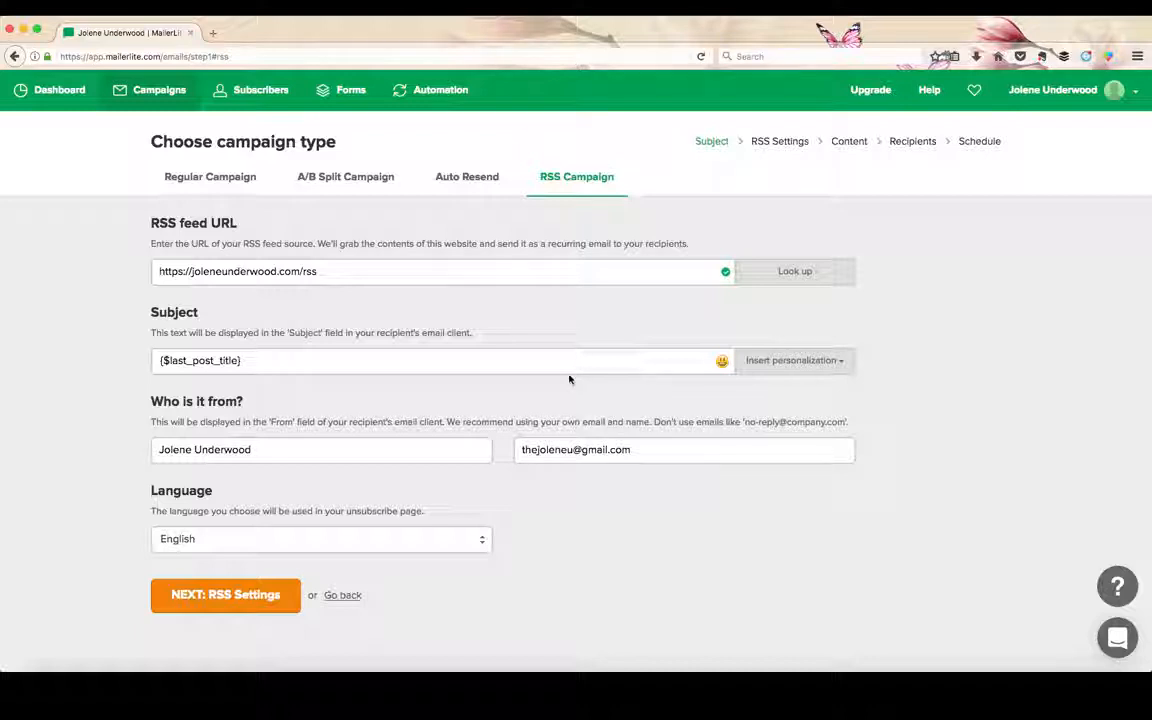
pyautogui.click(218, 606)
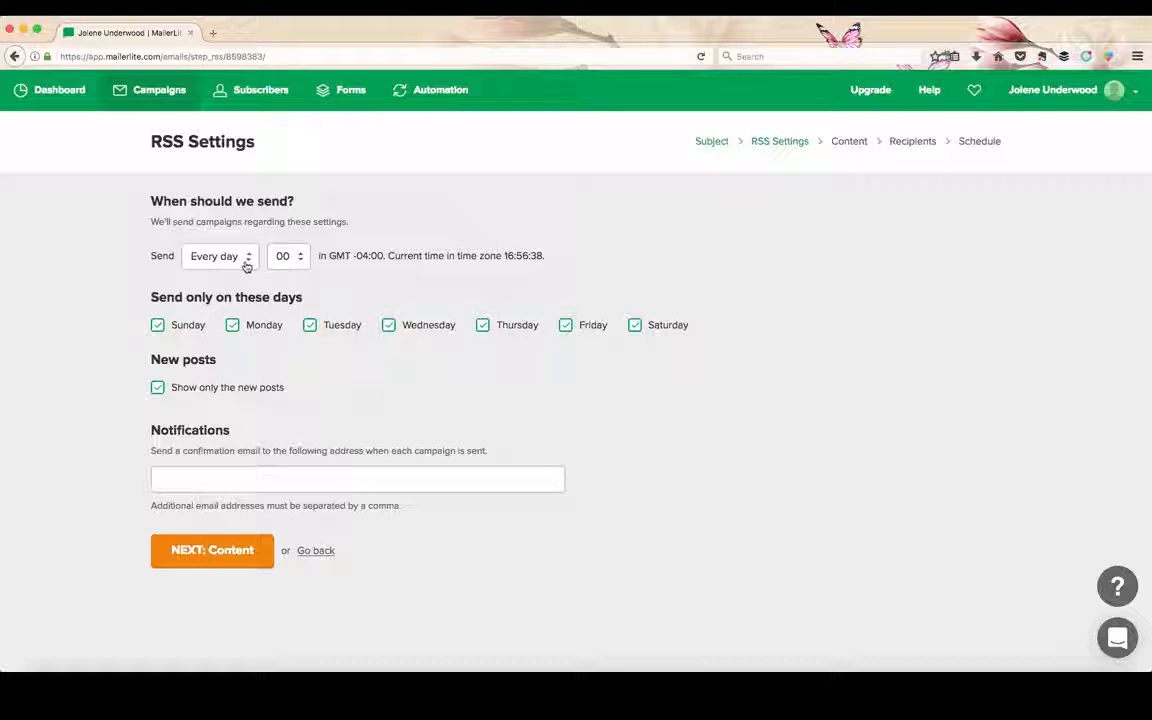
# Limit sending to Monday, Wednesday and Friday by excluding Sunday, Tuesday, Thursday and Saturday.
pyautogui.click(157, 326)
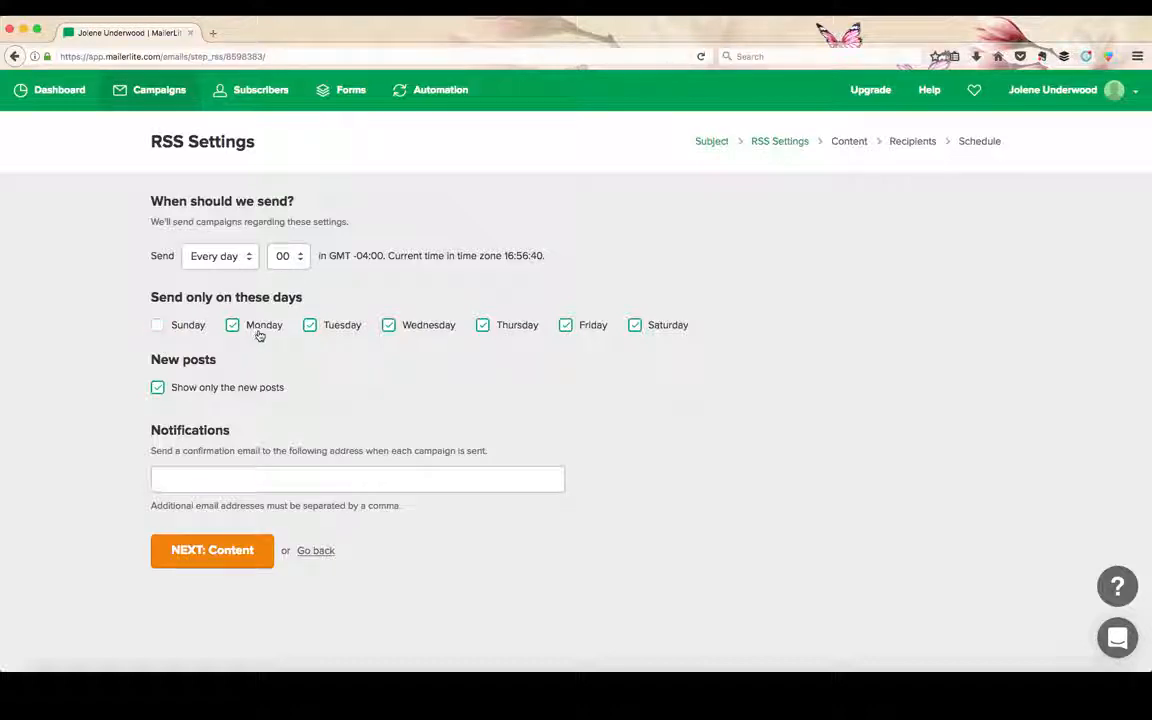
pyautogui.click(311, 327)
pyautogui.click(483, 328)
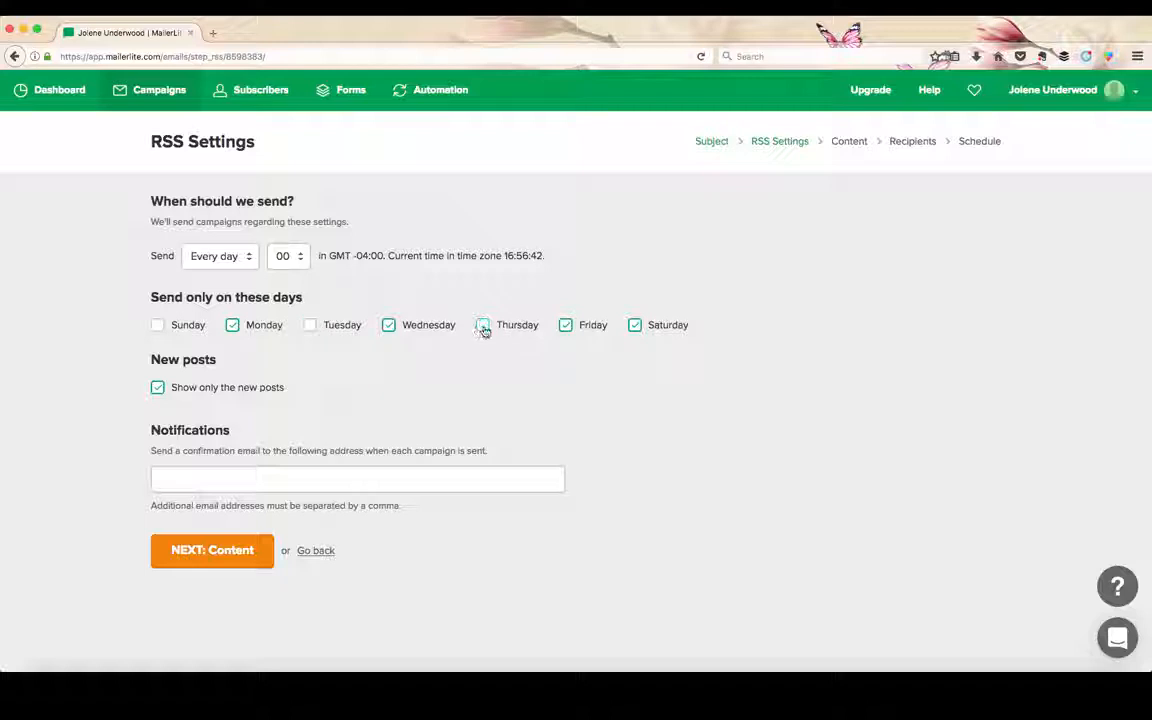
pyautogui.click(637, 327)
# Check the sending frequency options, keep every day, and include Tuesday, Sunday, Thursday and Saturday as sending days again.
pyautogui.click(239, 260)
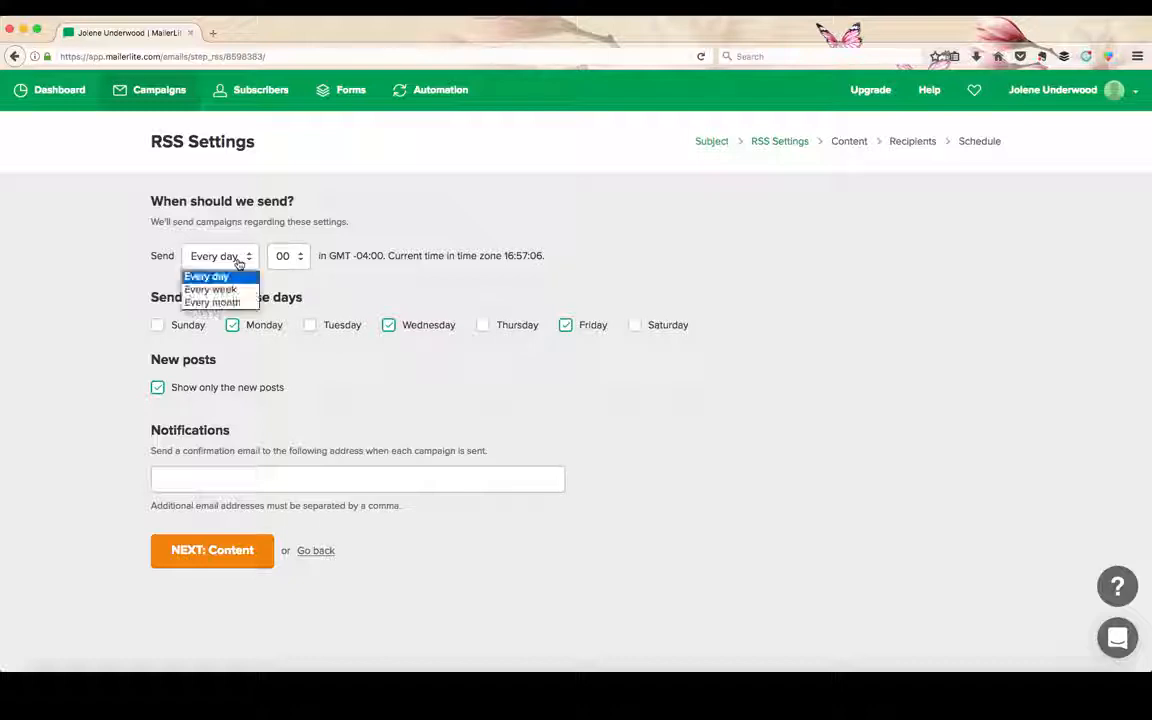
pyautogui.click(338, 291)
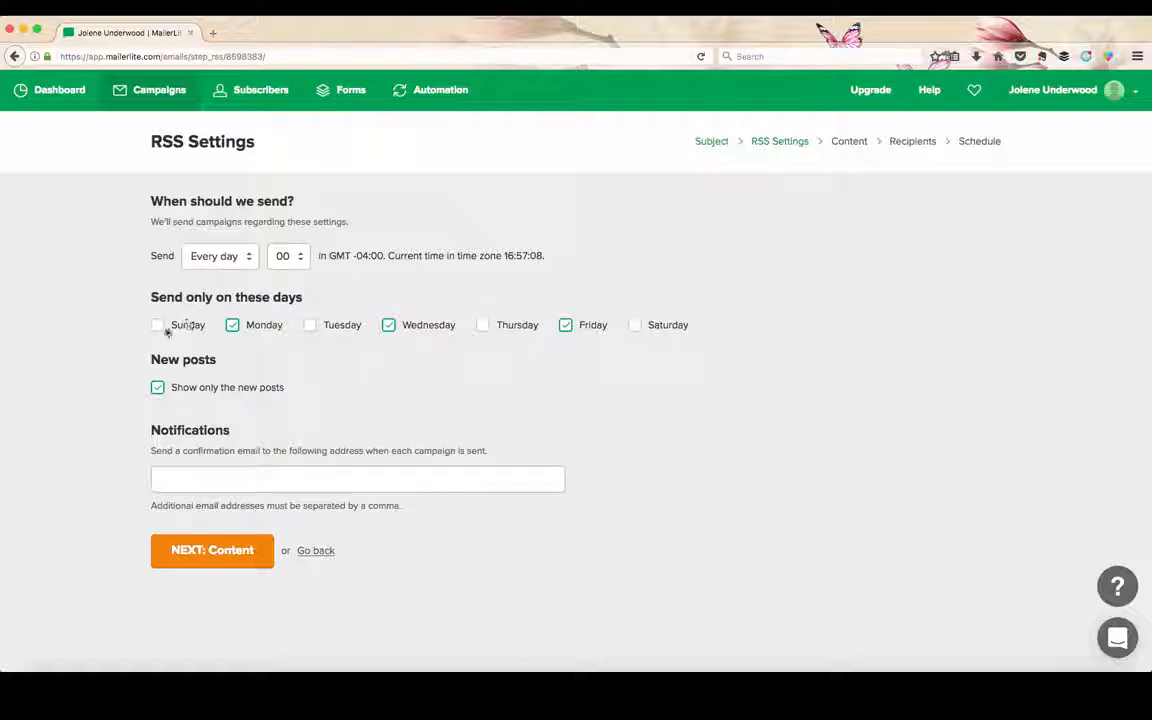
pyautogui.click(310, 325)
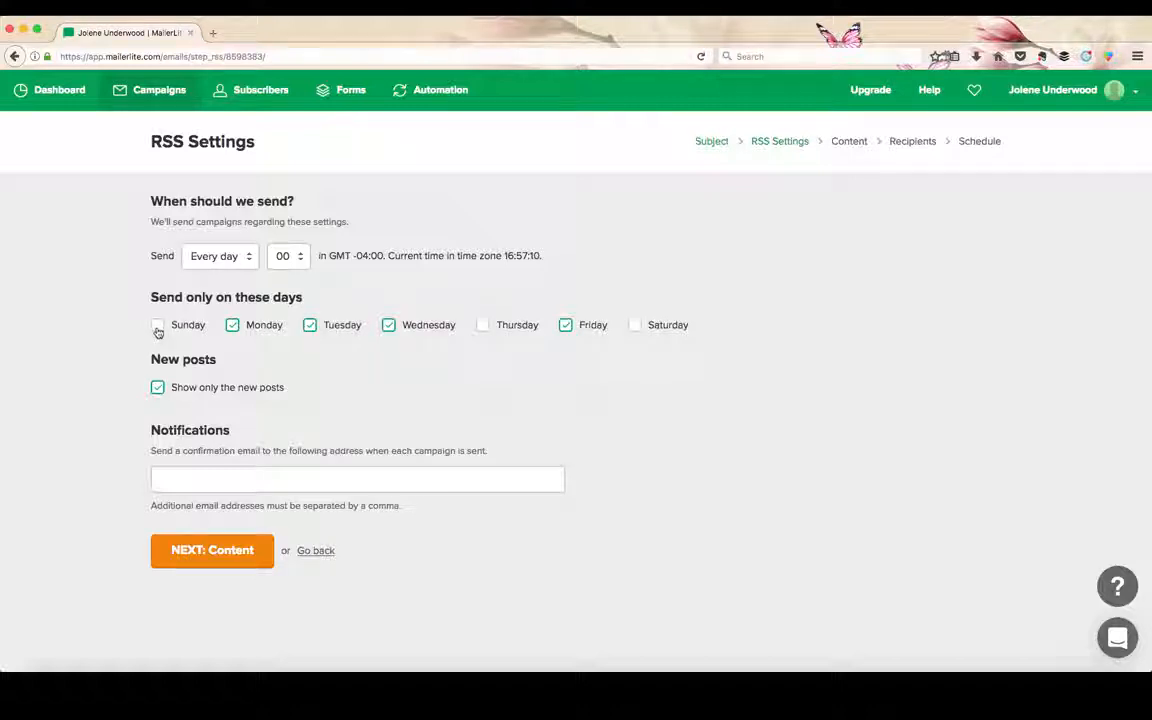
pyautogui.click(158, 326)
pyautogui.click(483, 327)
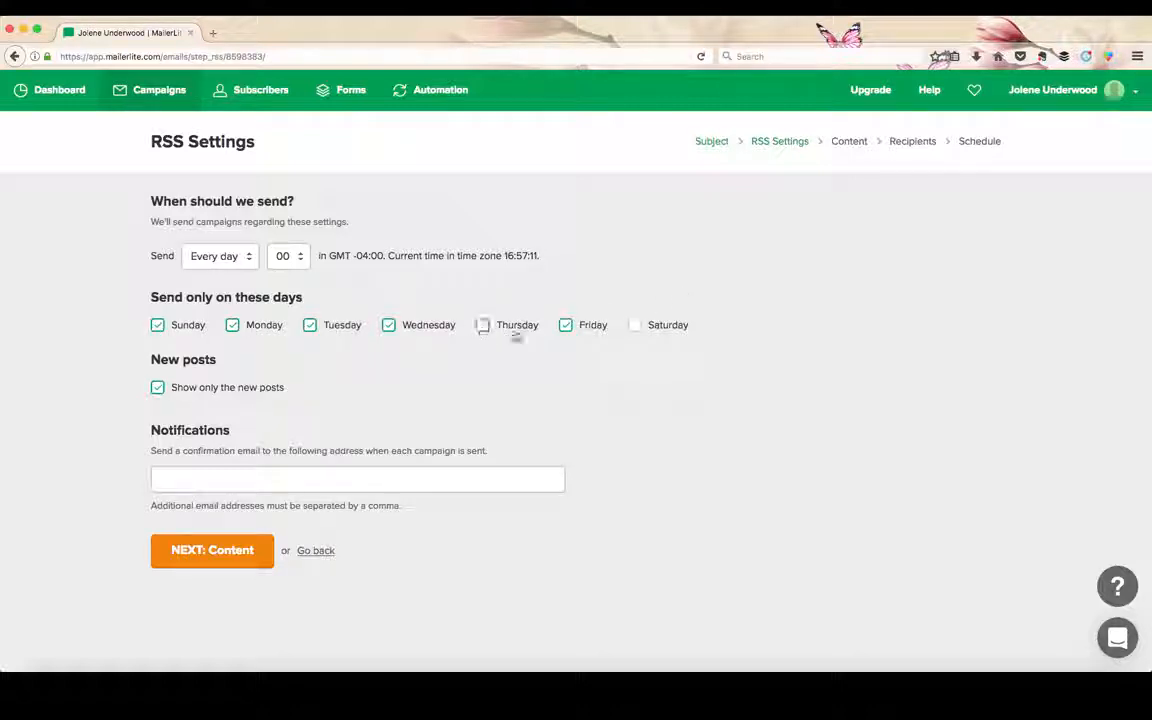
pyautogui.click(635, 326)
# Set the daily sending hour to 06 and continue to the campaign content.
pyautogui.click(290, 256)
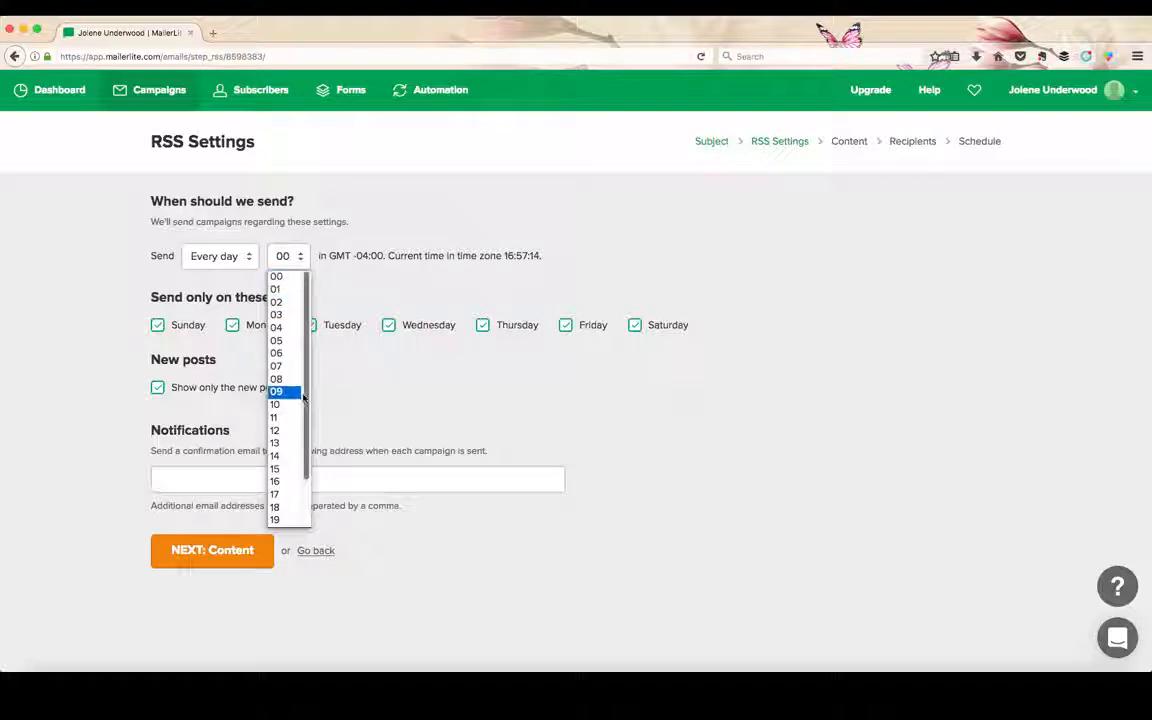
pyautogui.click(280, 353)
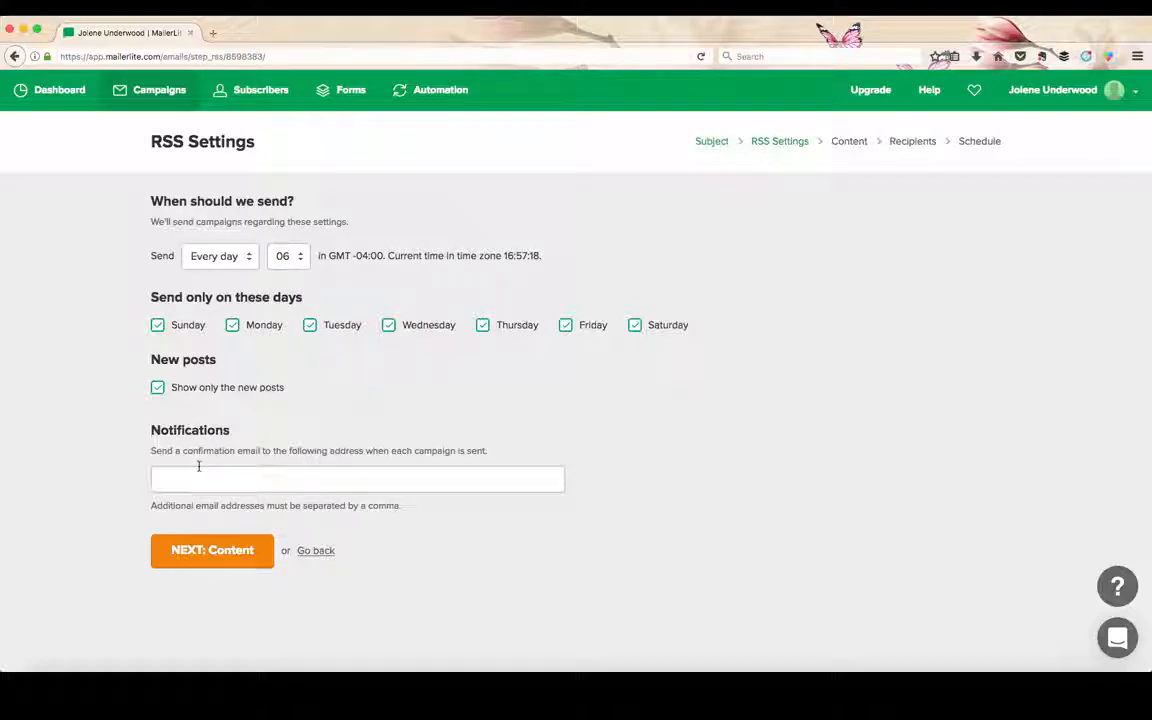
pyautogui.click(224, 557)
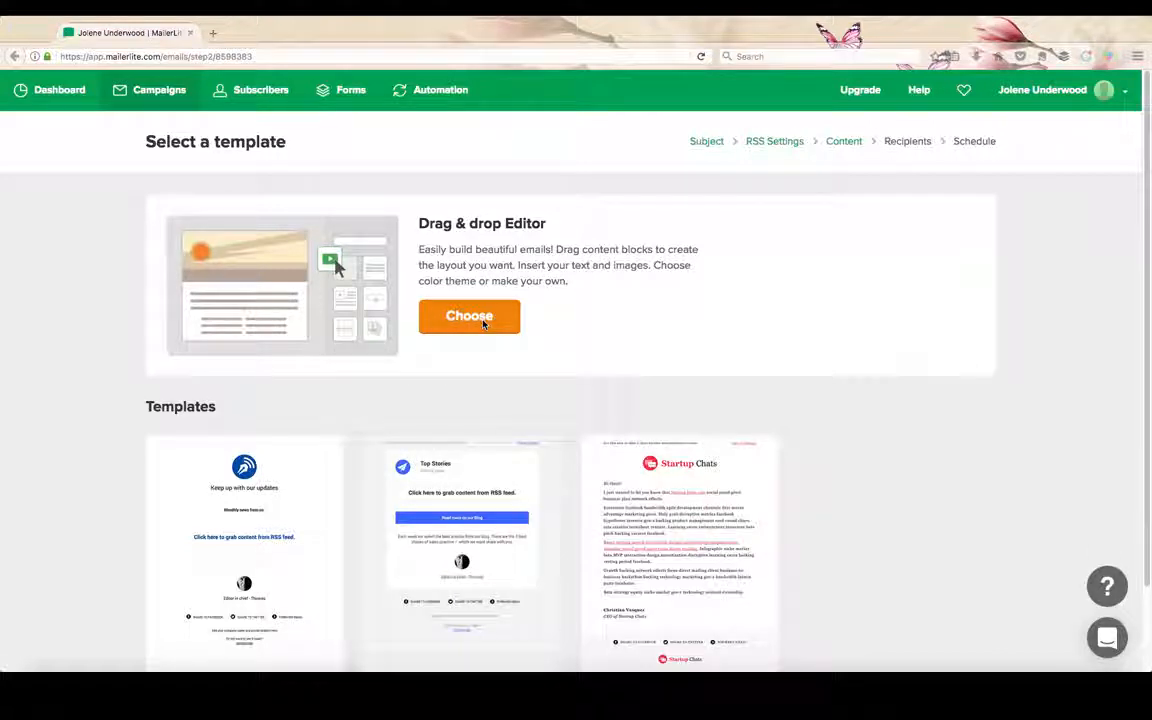
# Select the Blog Updates template for the RSS campaign.
pyautogui.scroll(-2, 430, 419)
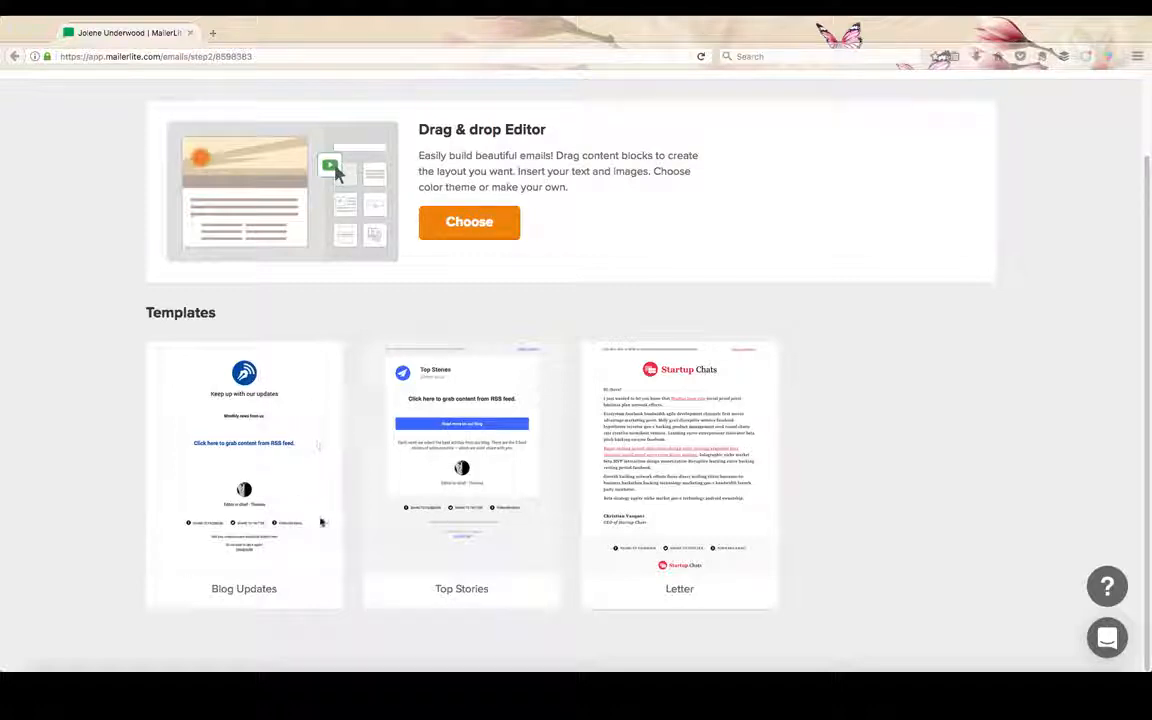
pyautogui.moveTo(241, 586)
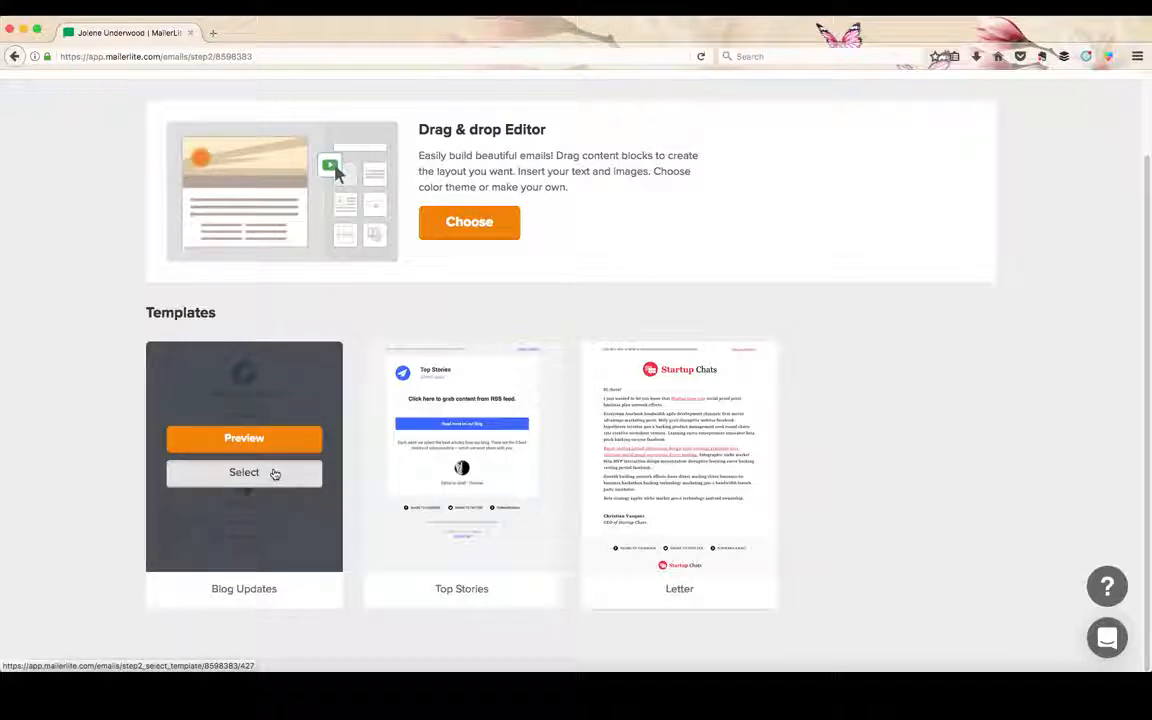
pyautogui.click(275, 474)
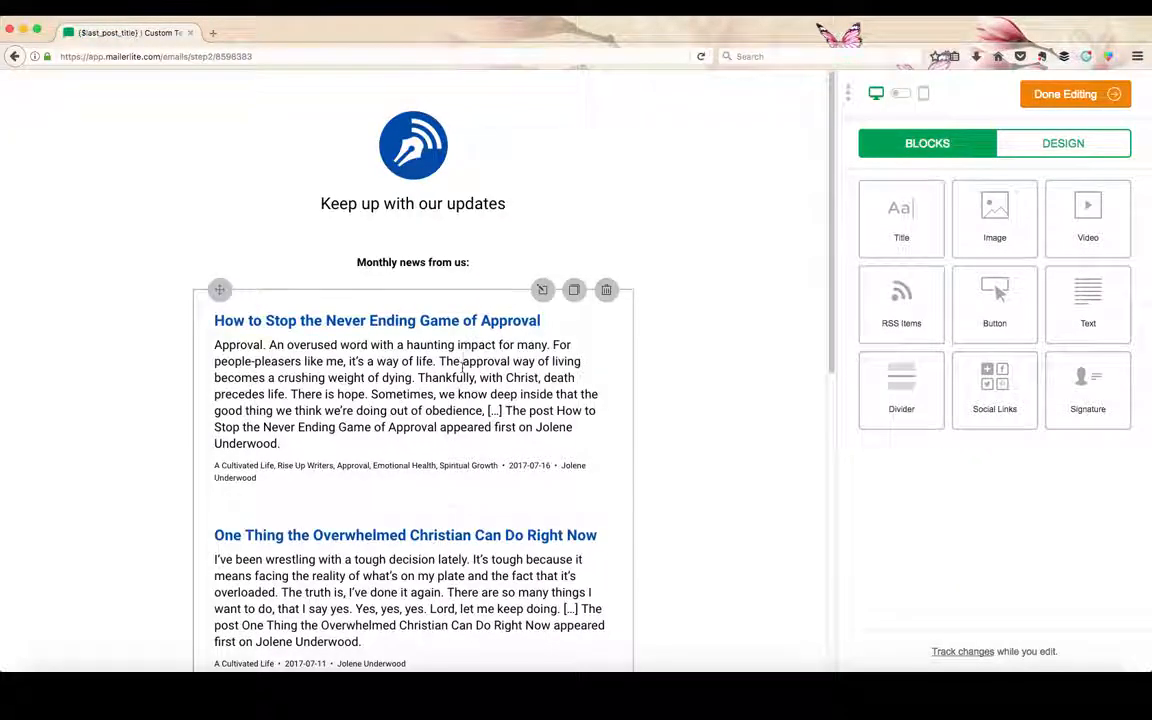
# Review the blog posts in the email and set its RSS Items block to show 1 item.
pyautogui.scroll(-8, 462, 366)
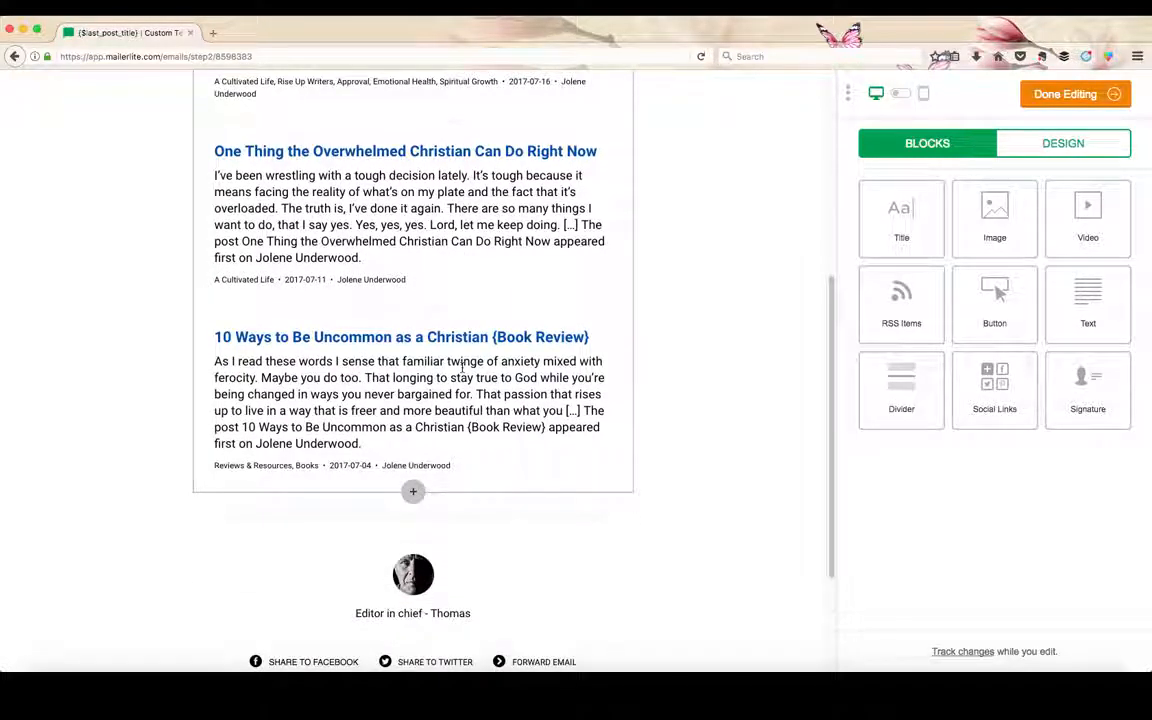
pyautogui.scroll(5, 462, 366)
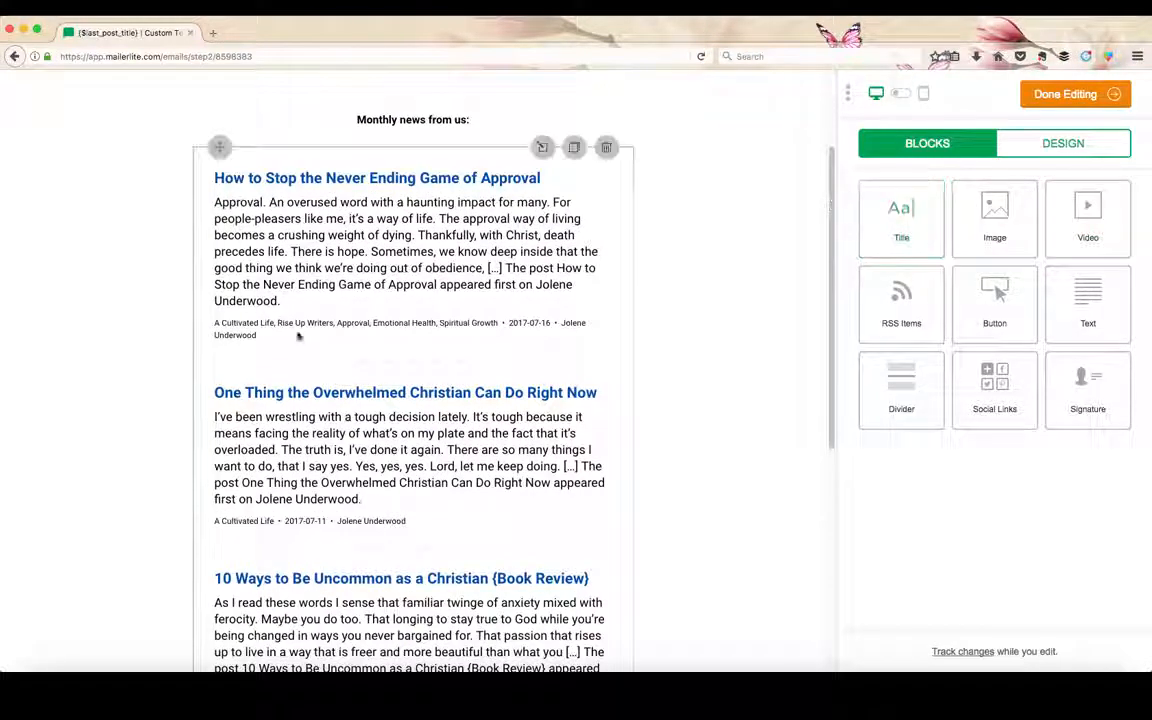
pyautogui.click(392, 282)
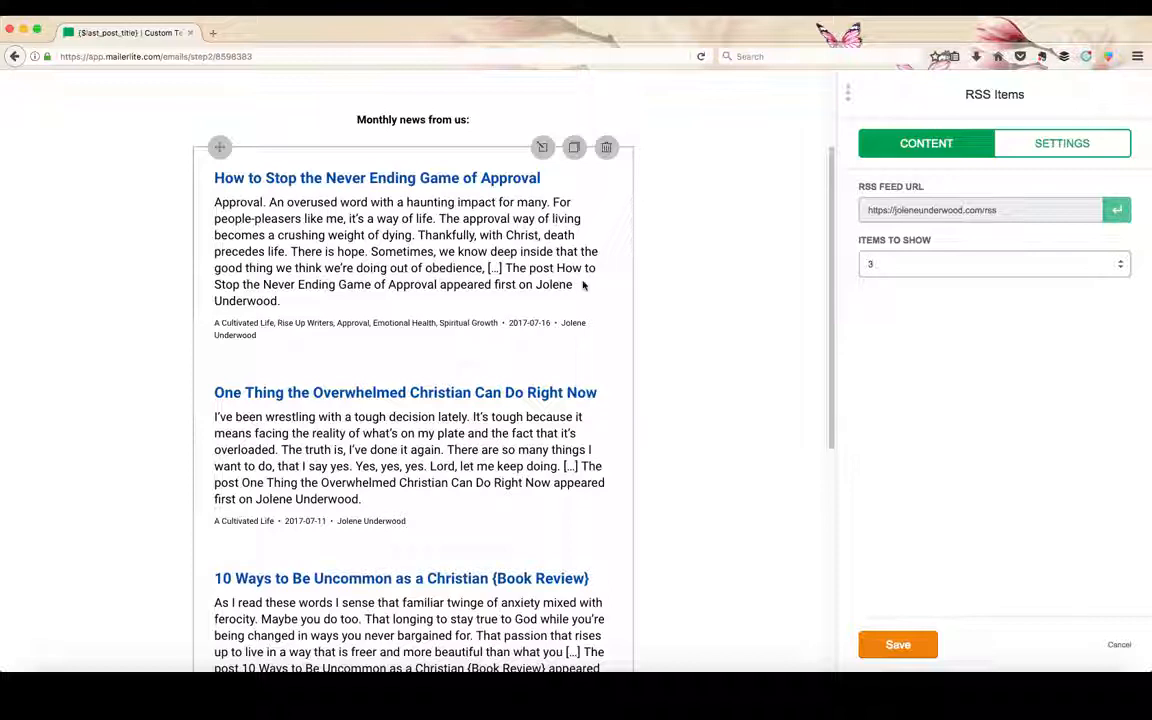
pyautogui.click(869, 264)
pyautogui.click(916, 289)
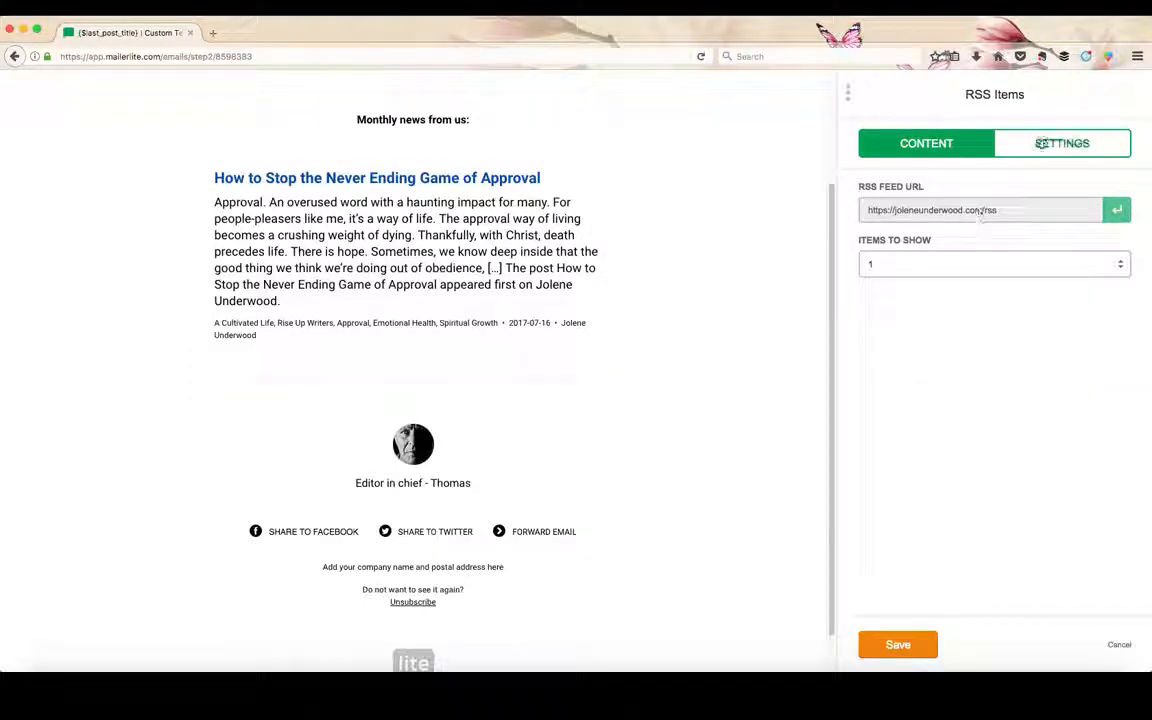
# Try the Excerpts + Featured Image and Titles Only display modes in the RSS Items block's settings.
pyautogui.click(1047, 145)
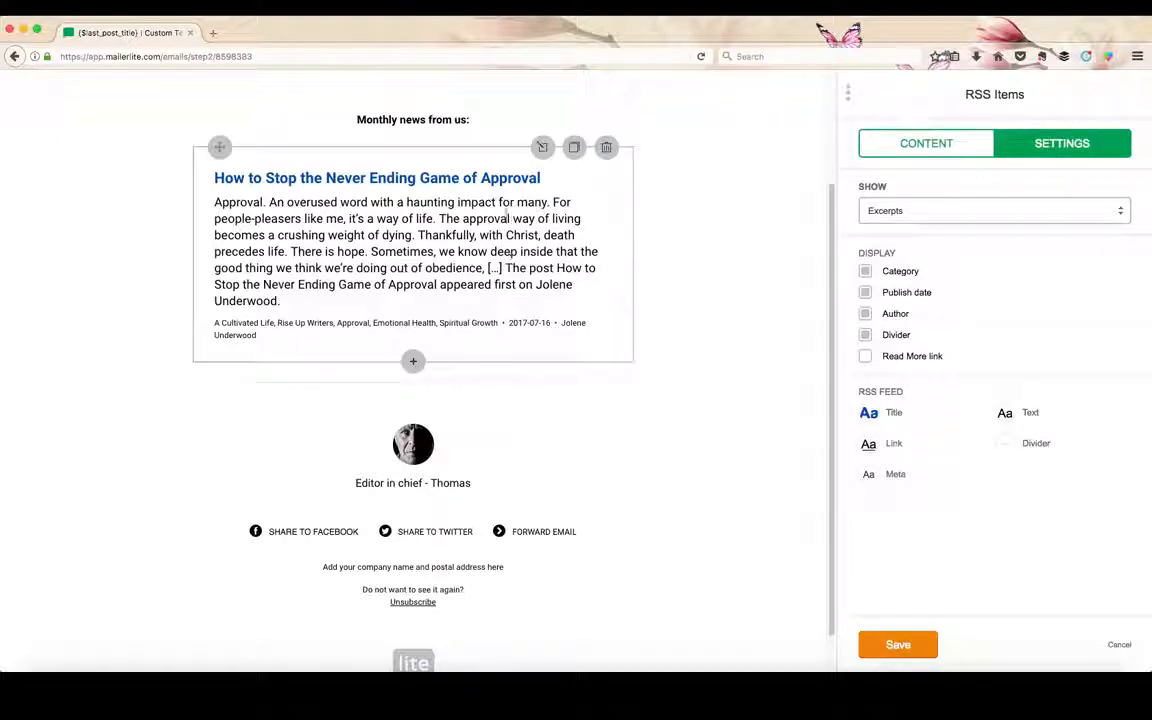
pyautogui.click(880, 211)
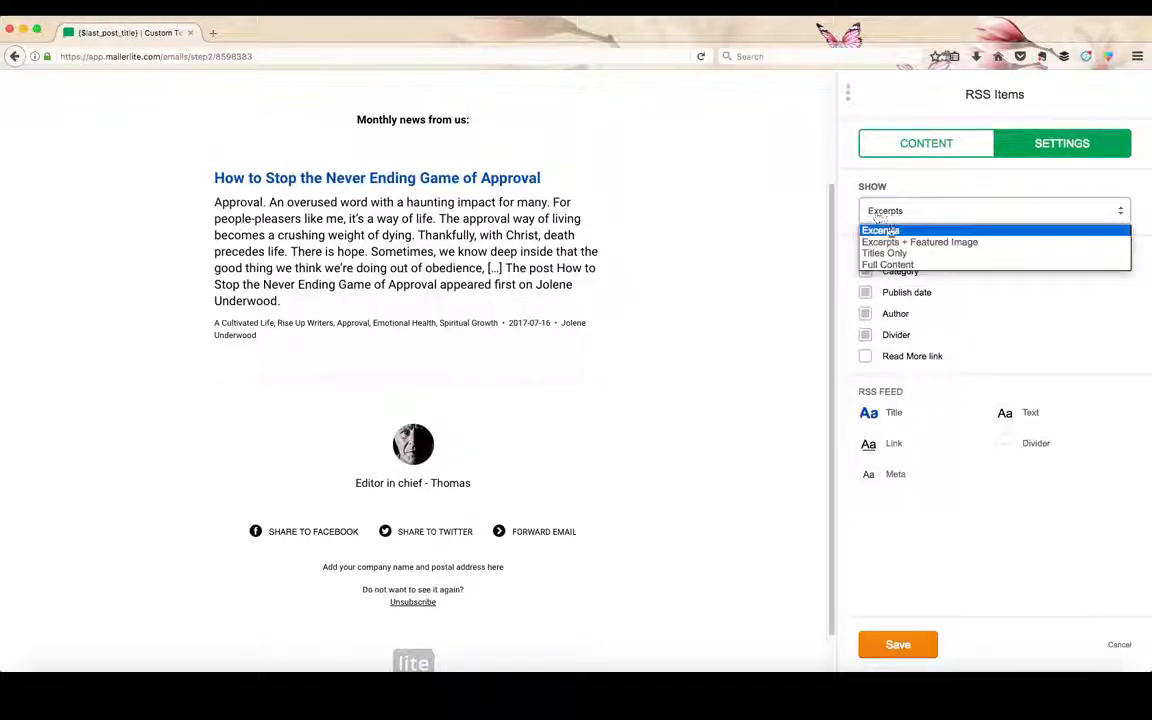
pyautogui.click(891, 243)
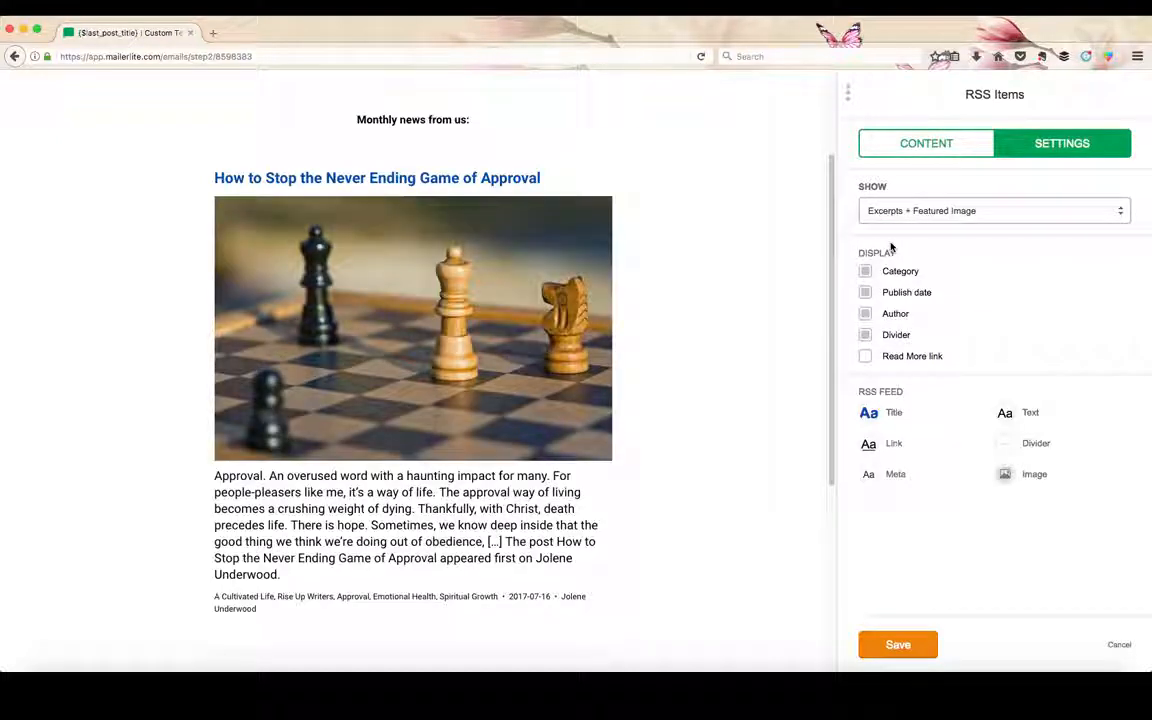
pyautogui.click(972, 213)
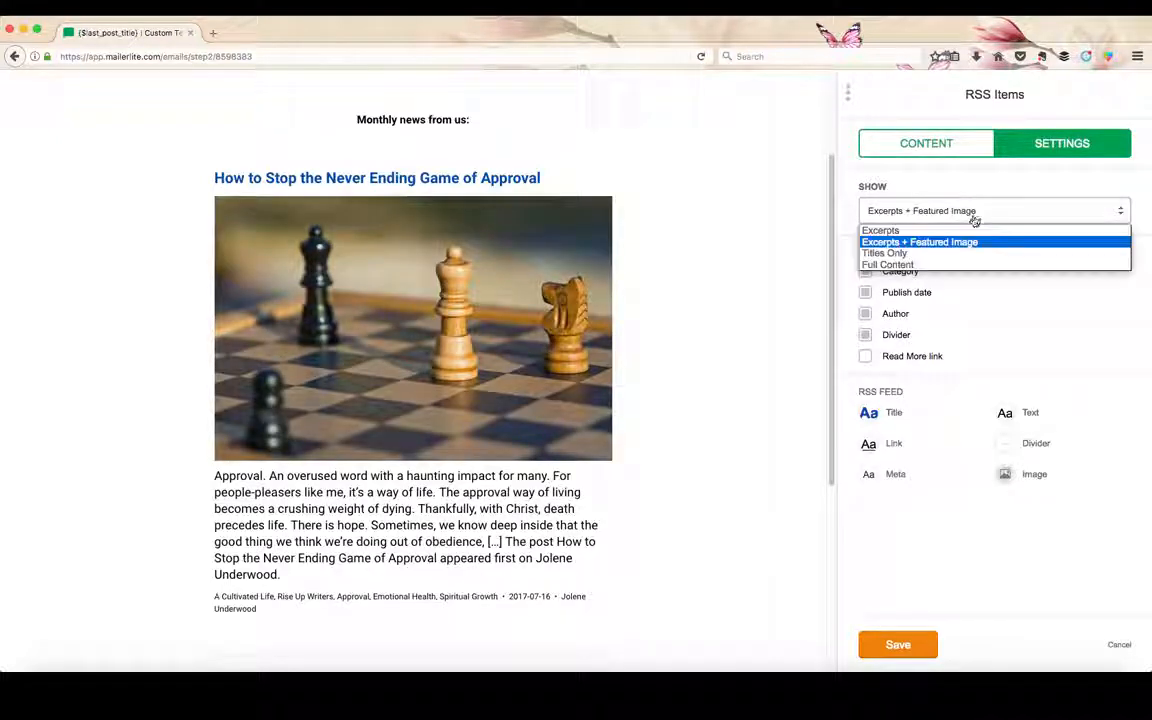
pyautogui.click(887, 253)
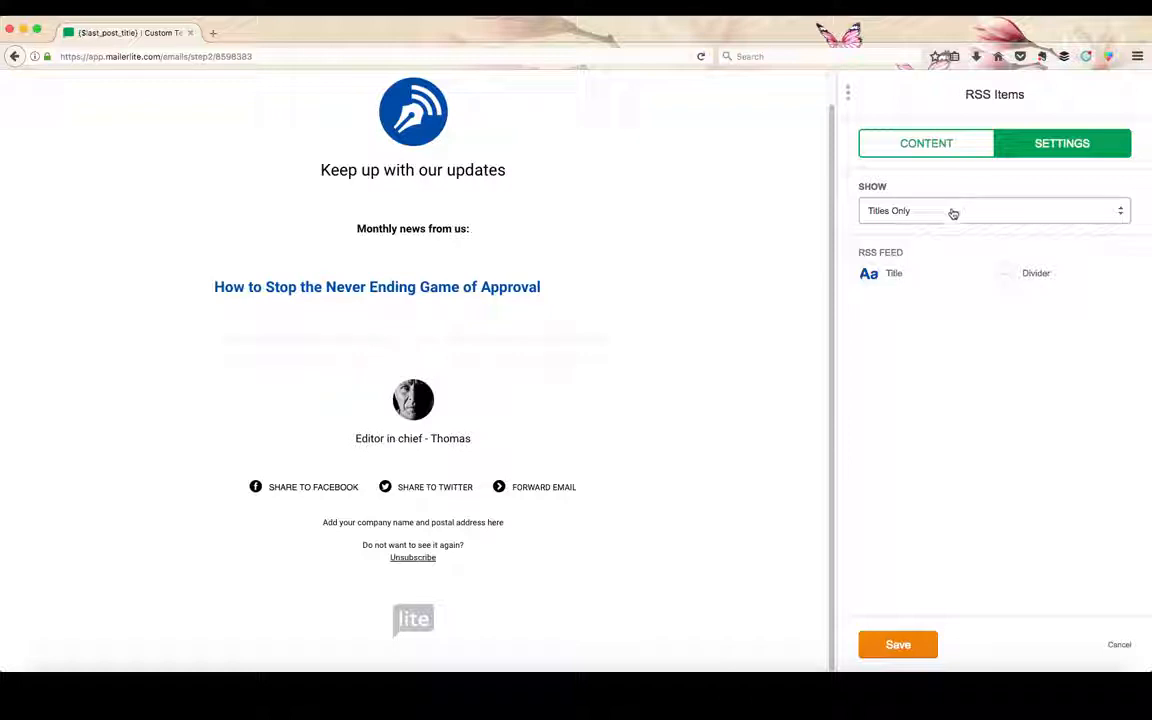
# Set the RSS Items block to show Full Content and review the whole post in the email preview.
pyautogui.click(953, 213)
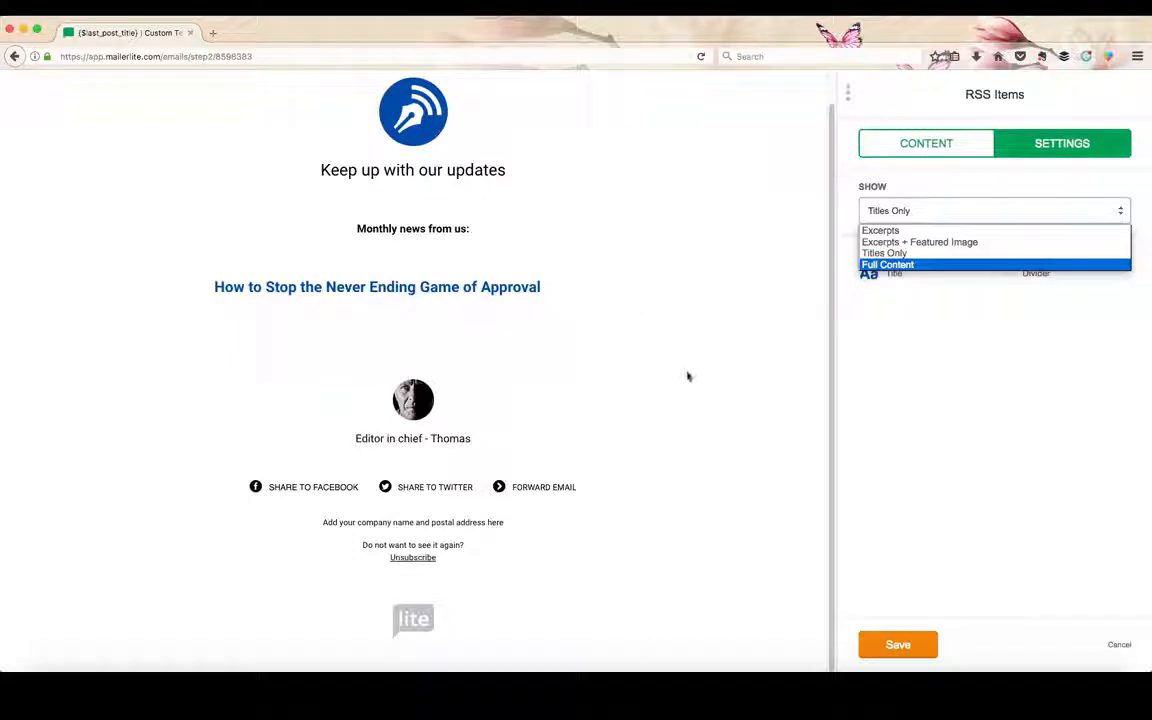
pyautogui.click(908, 266)
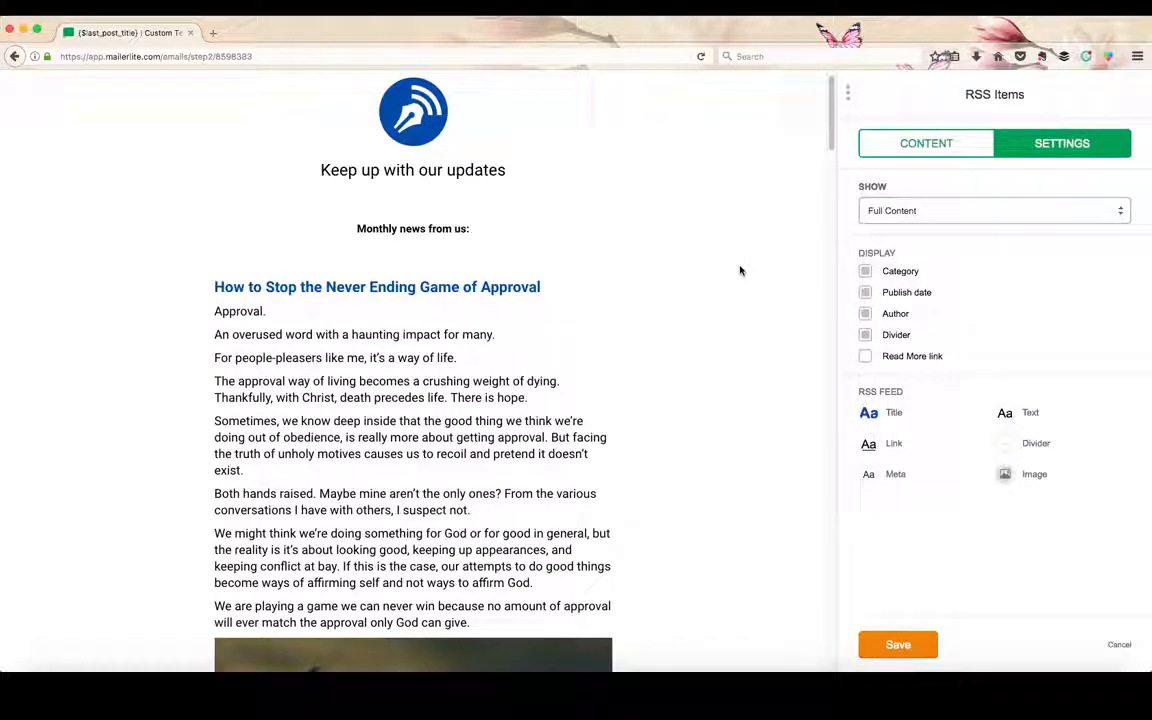
pyautogui.scroll(-5, 740, 270)
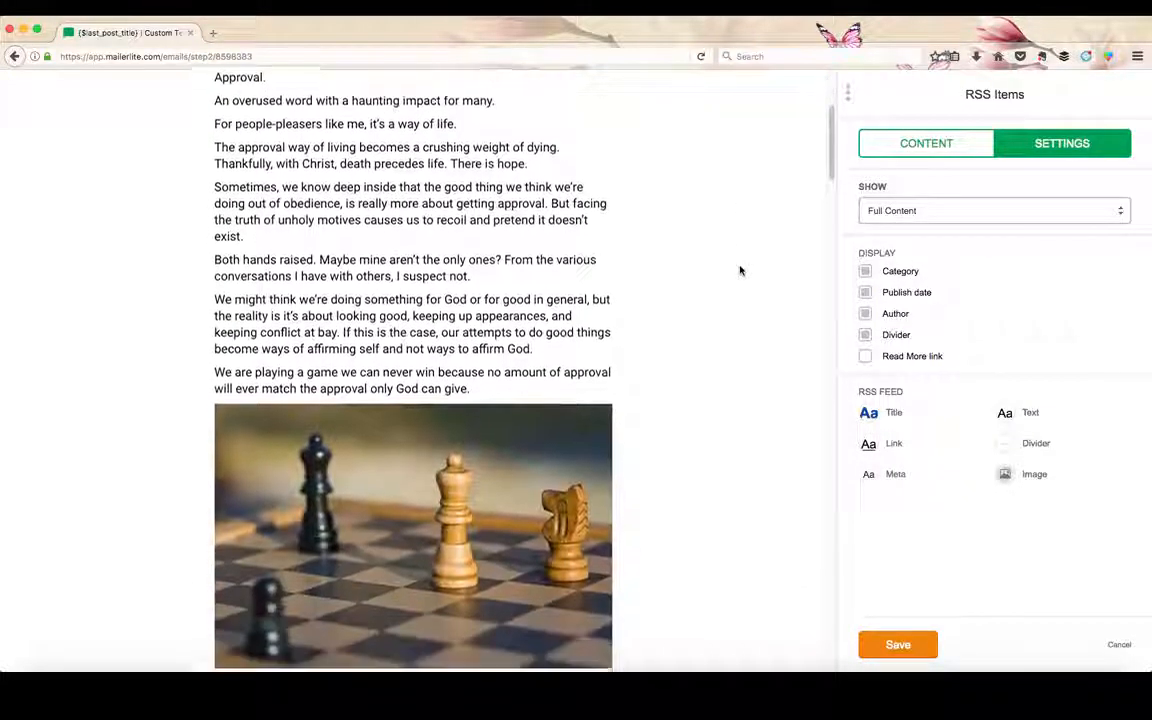
pyautogui.scroll(-10, 740, 270)
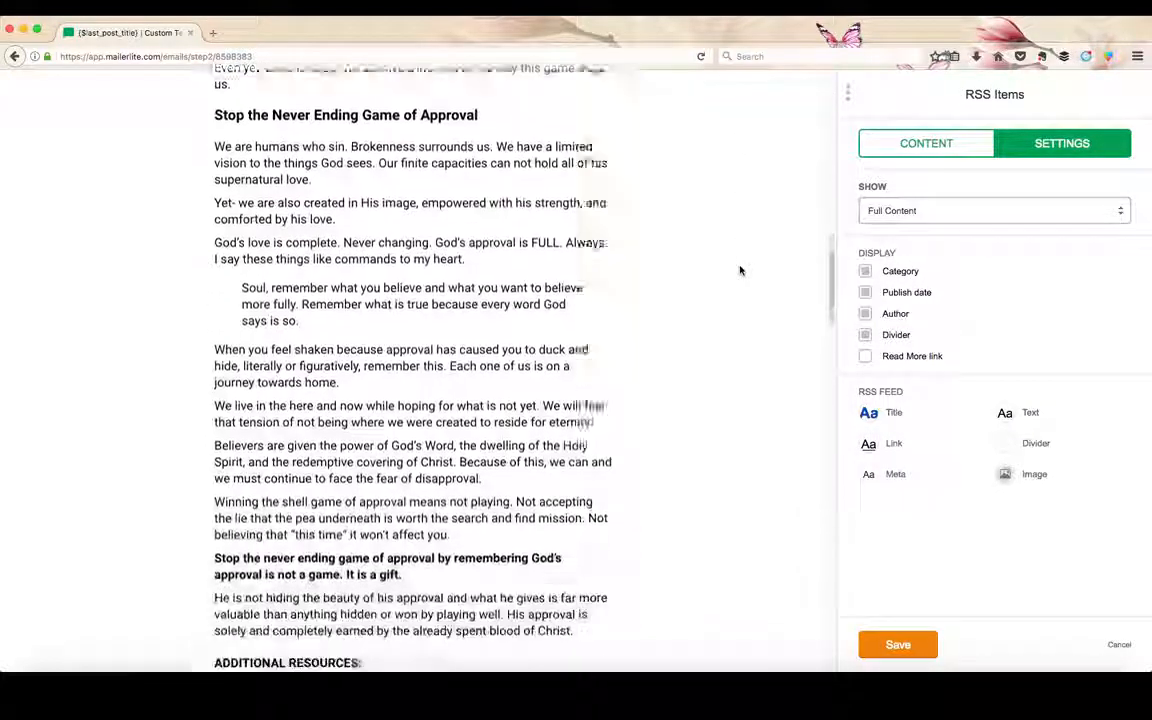
pyautogui.scroll(-7, 740, 270)
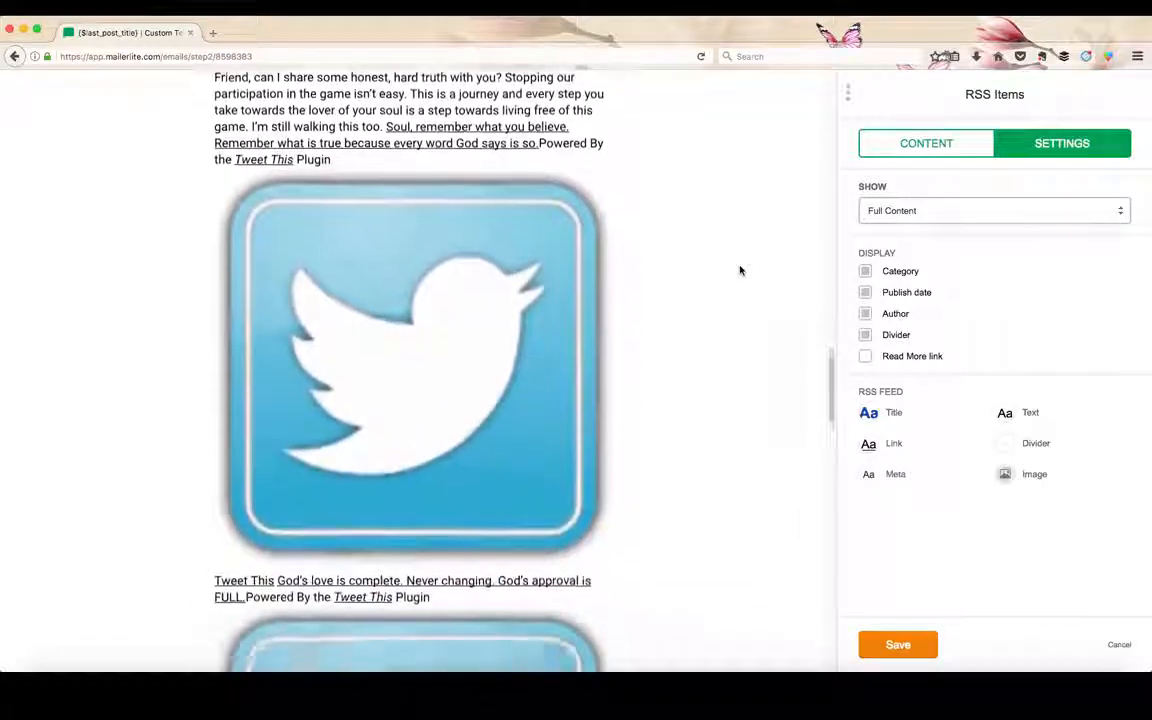
# Replace the logo in the email's Header block with the image Header2July2017.jpg from the file manager.
pyautogui.scroll(3, 740, 270)
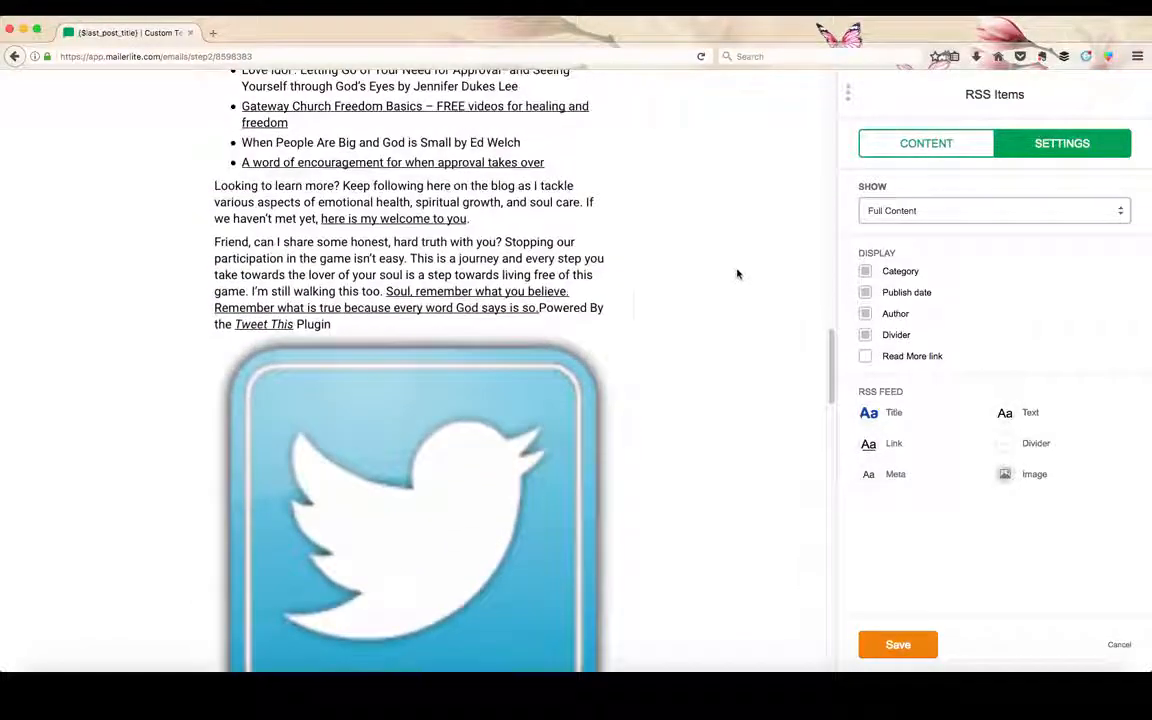
pyautogui.scroll(2, 576, 408)
pyautogui.scroll(12, 566, 408)
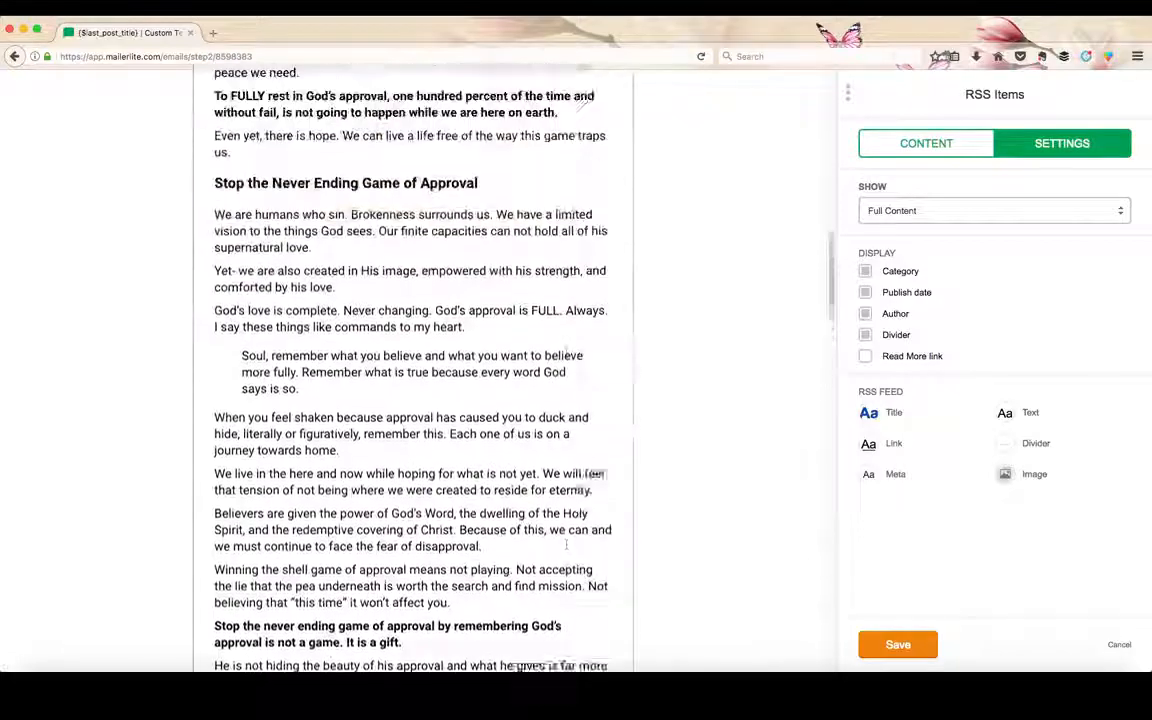
pyautogui.scroll(10, 762, 386)
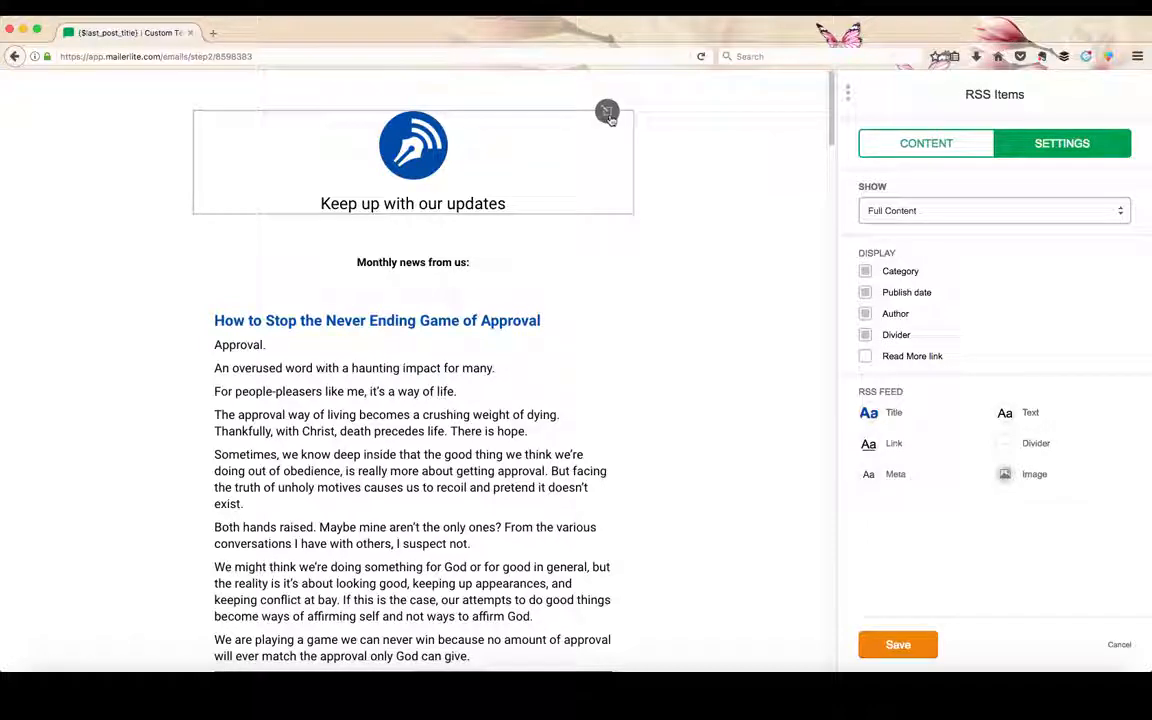
pyautogui.click(609, 114)
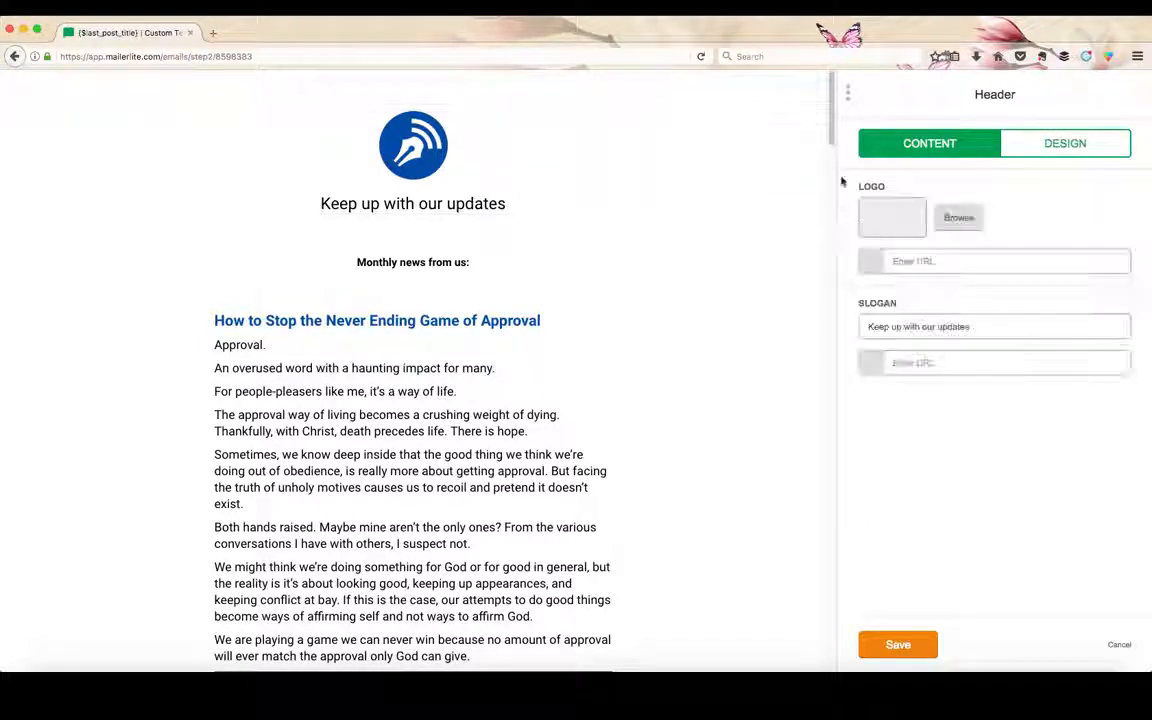
pyautogui.click(957, 218)
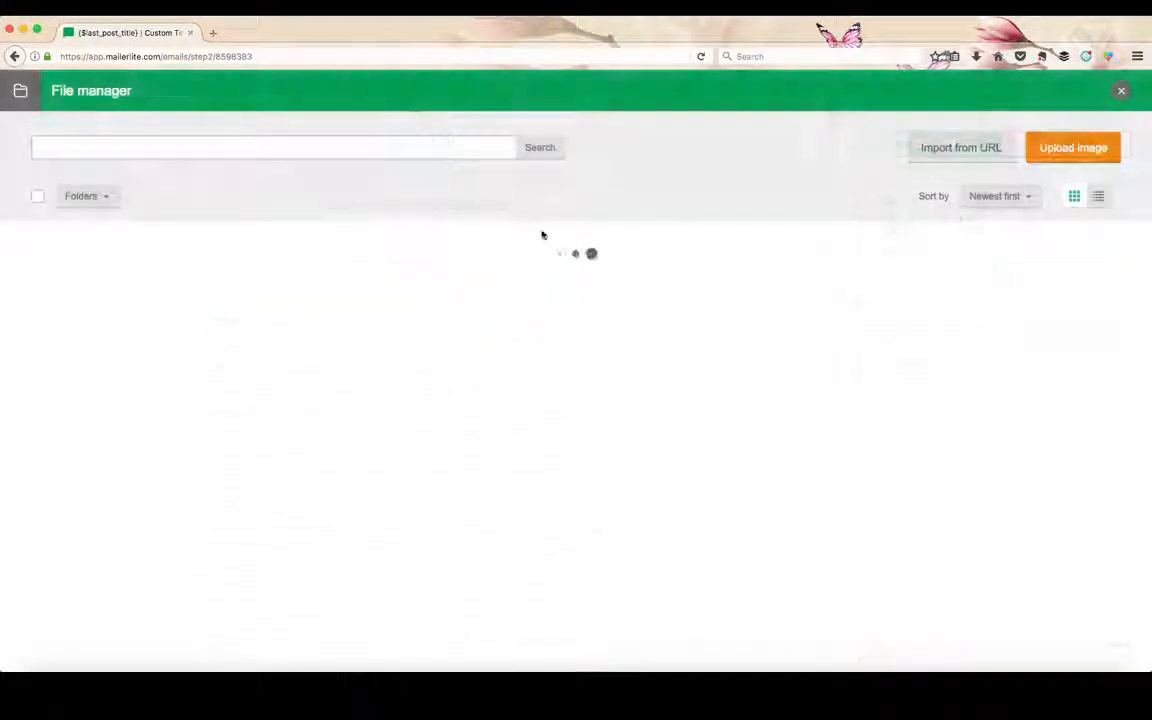
pyautogui.click(113, 290)
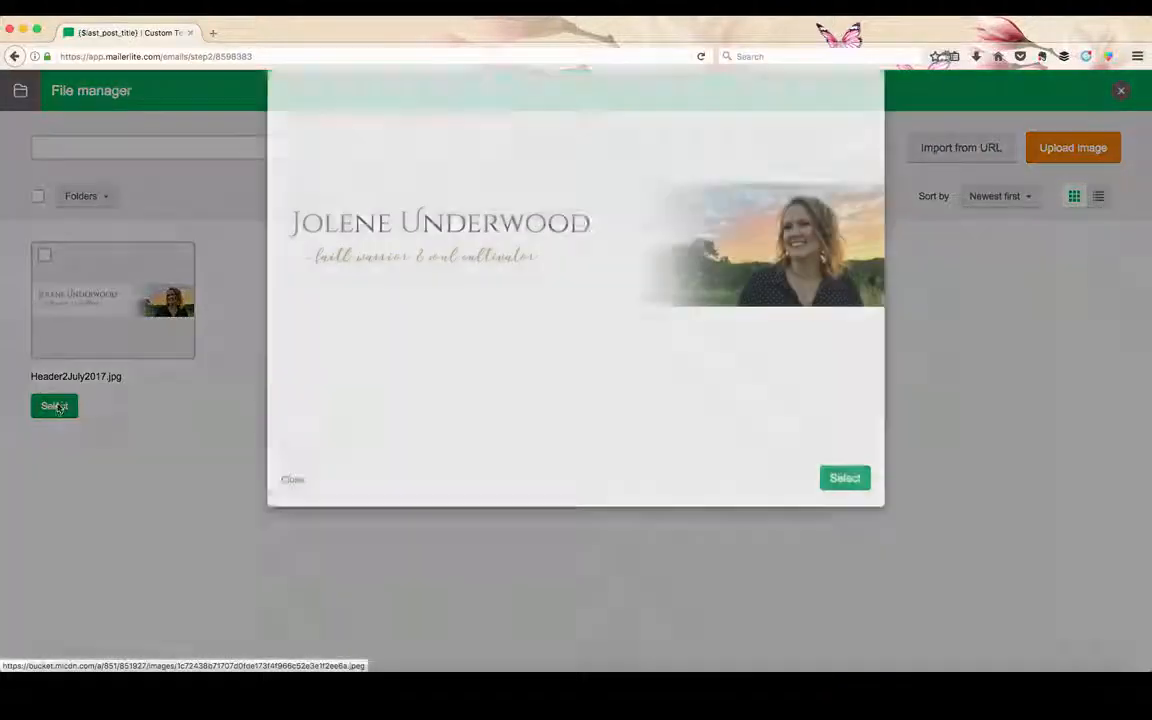
pyautogui.click(845, 529)
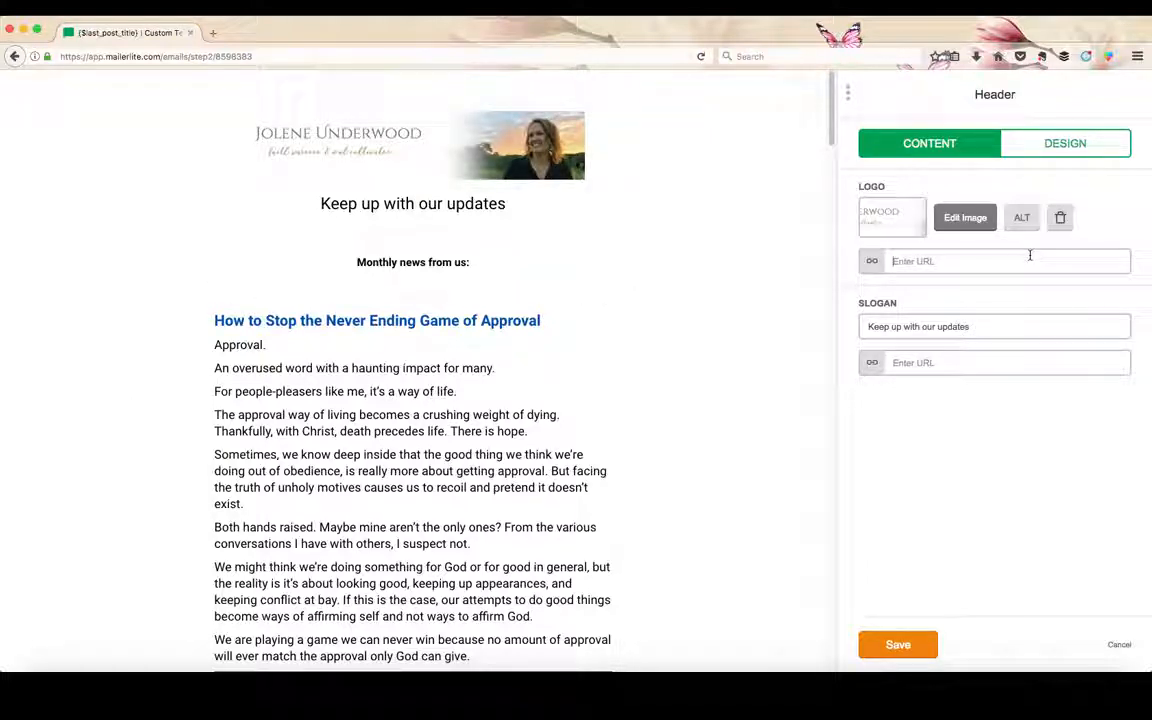
# Link the header logo to the blog's home page by entering its https web address.
pyautogui.write('https:')
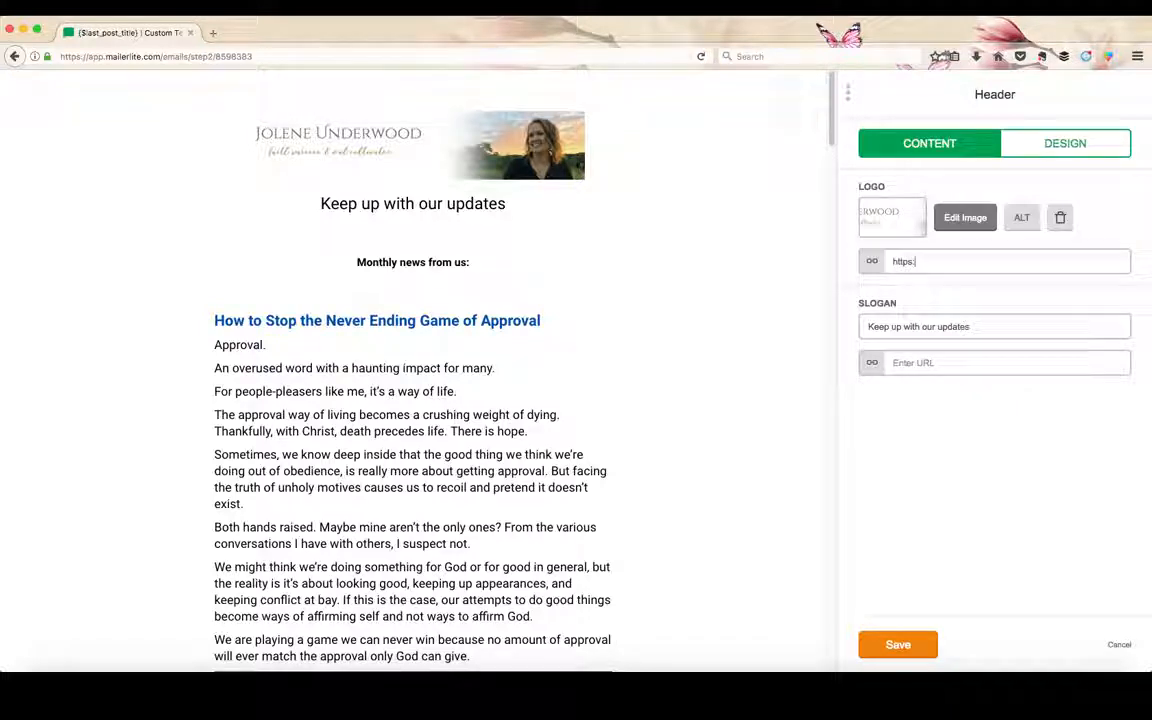
pyautogui.write('//joleneunderwood.com')
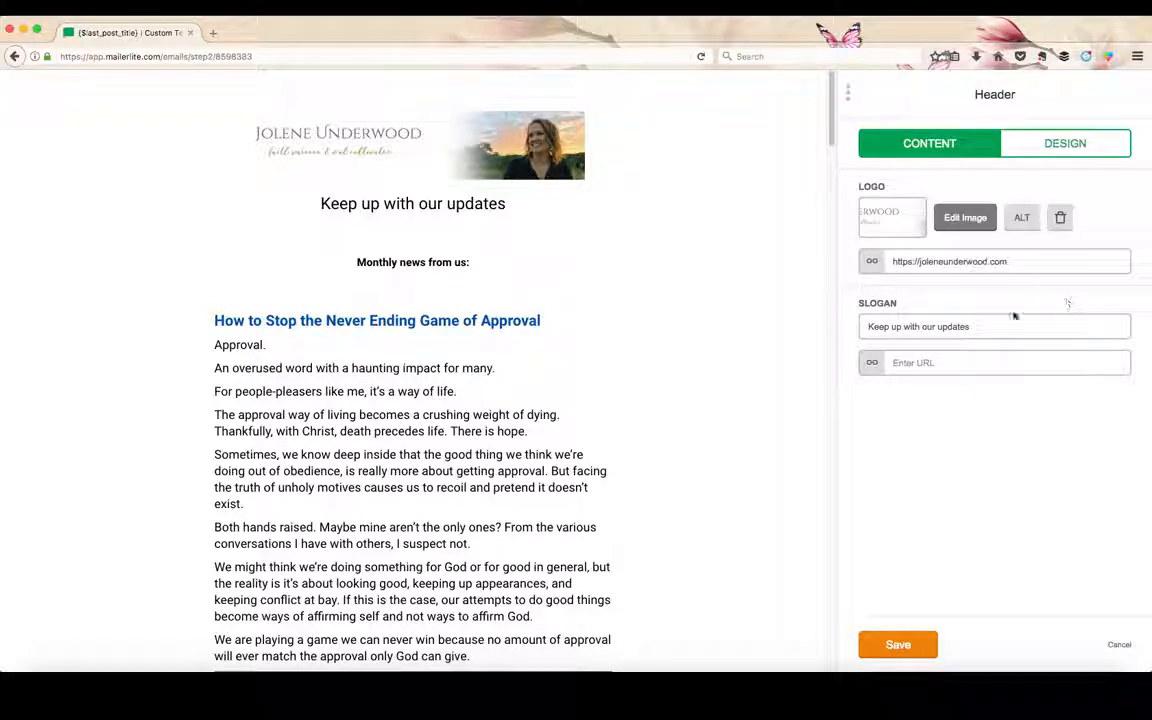
# Set the header slogan to "Cultivate a life well-lived & a soul well-nourished".
pyautogui.moveTo(992, 326); pyautogui.dragTo(842, 330)
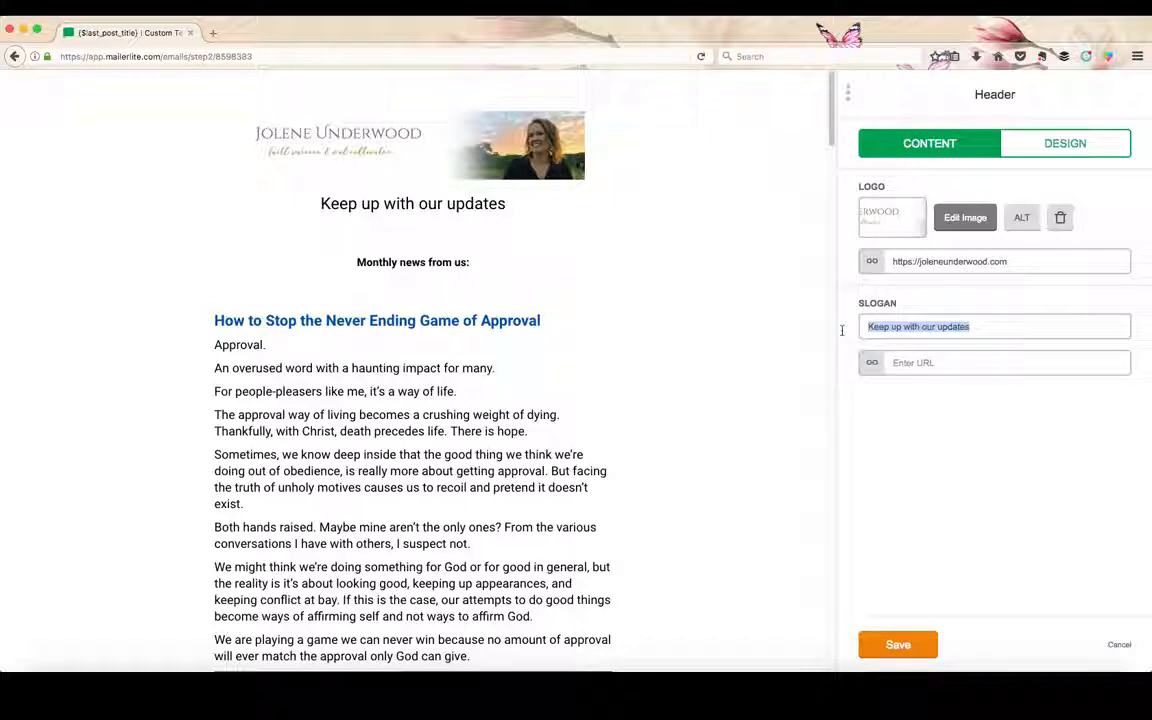
pyautogui.write('Cu')
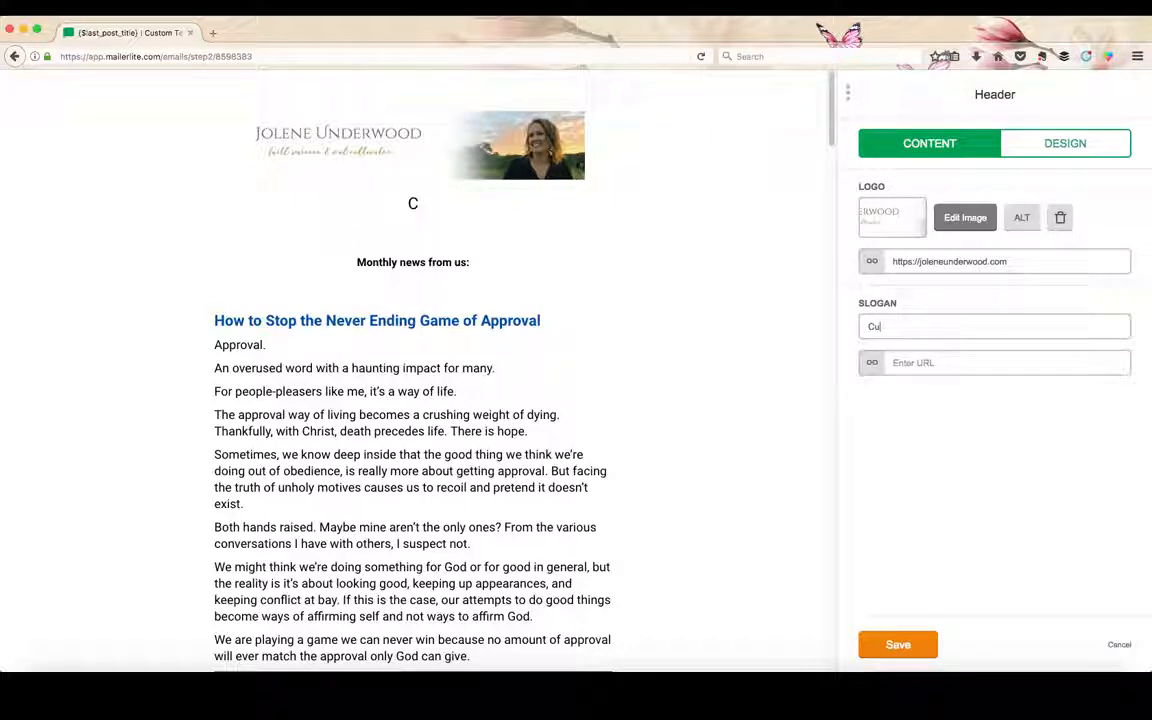
pyautogui.write('ltivate a li')
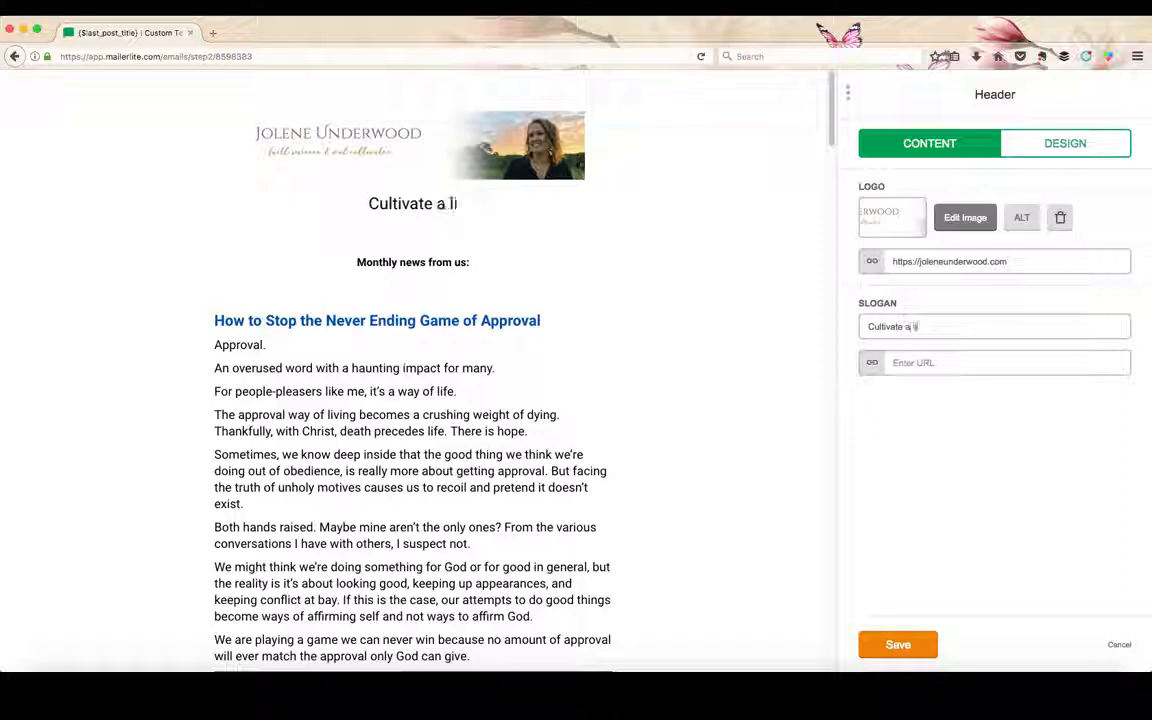
pyautogui.write('fe well-lived &')
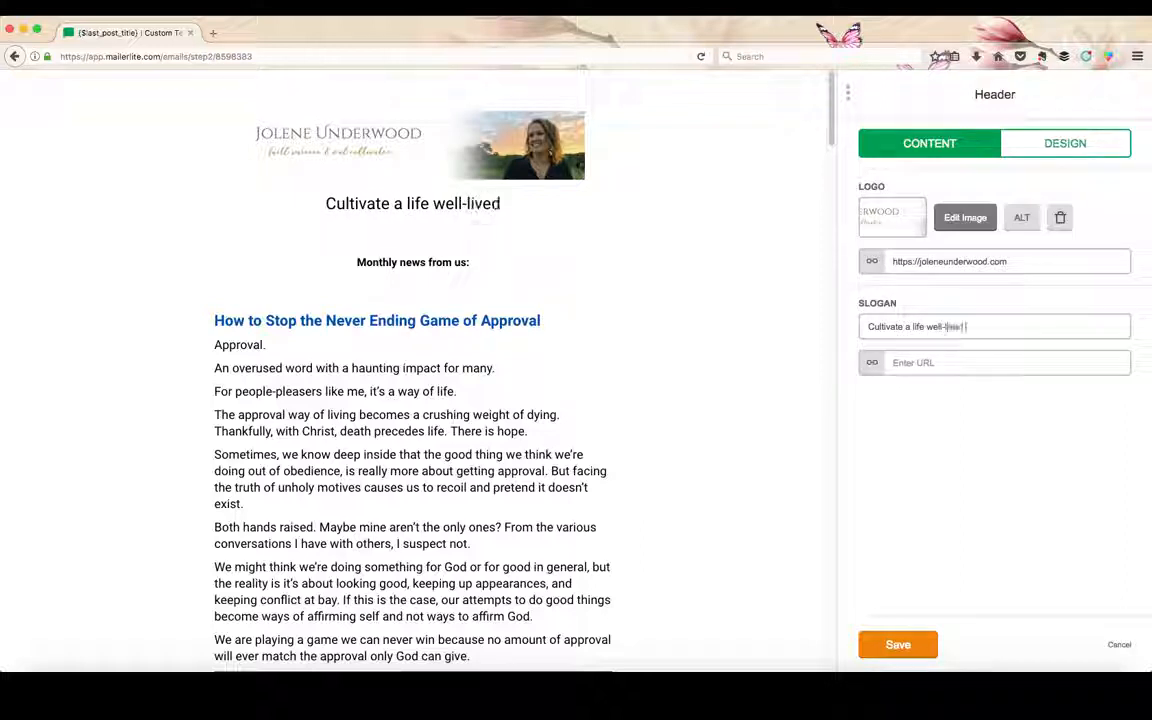
pyautogui.write(' a soul')
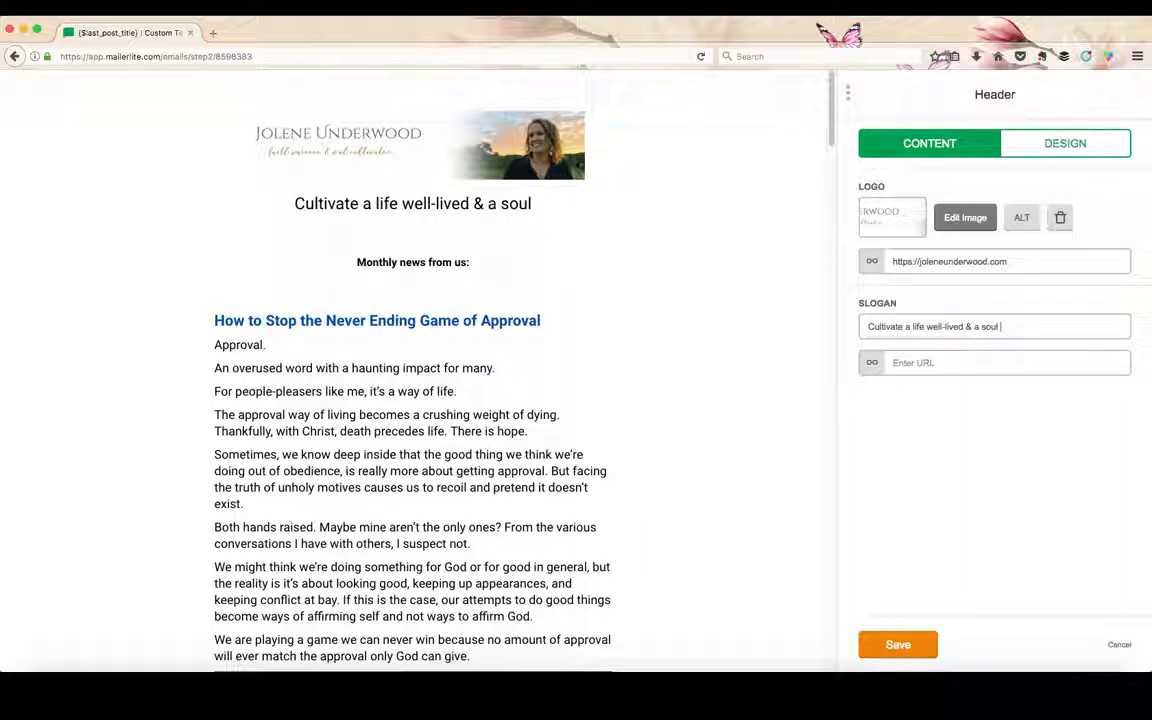
pyautogui.write(' well-nourished')
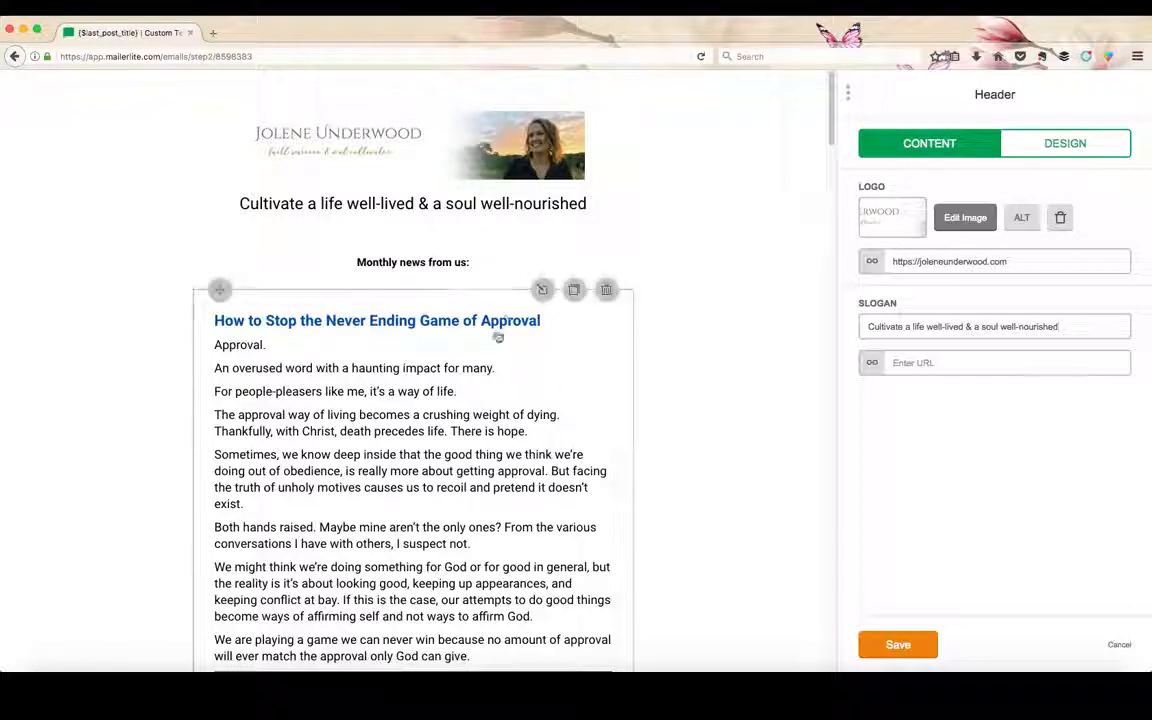
# Review the email from the blog post to the footer and check the Header block's design options.
pyautogui.scroll(-15, 459, 274)
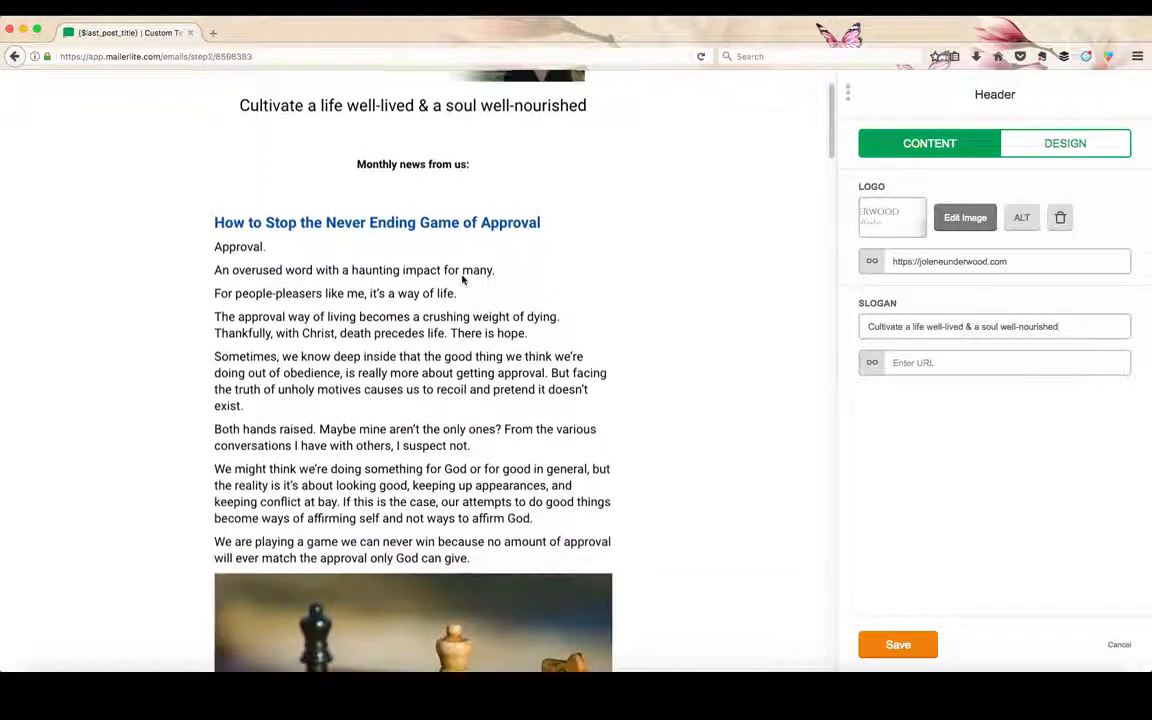
pyautogui.scroll(-15, 465, 143)
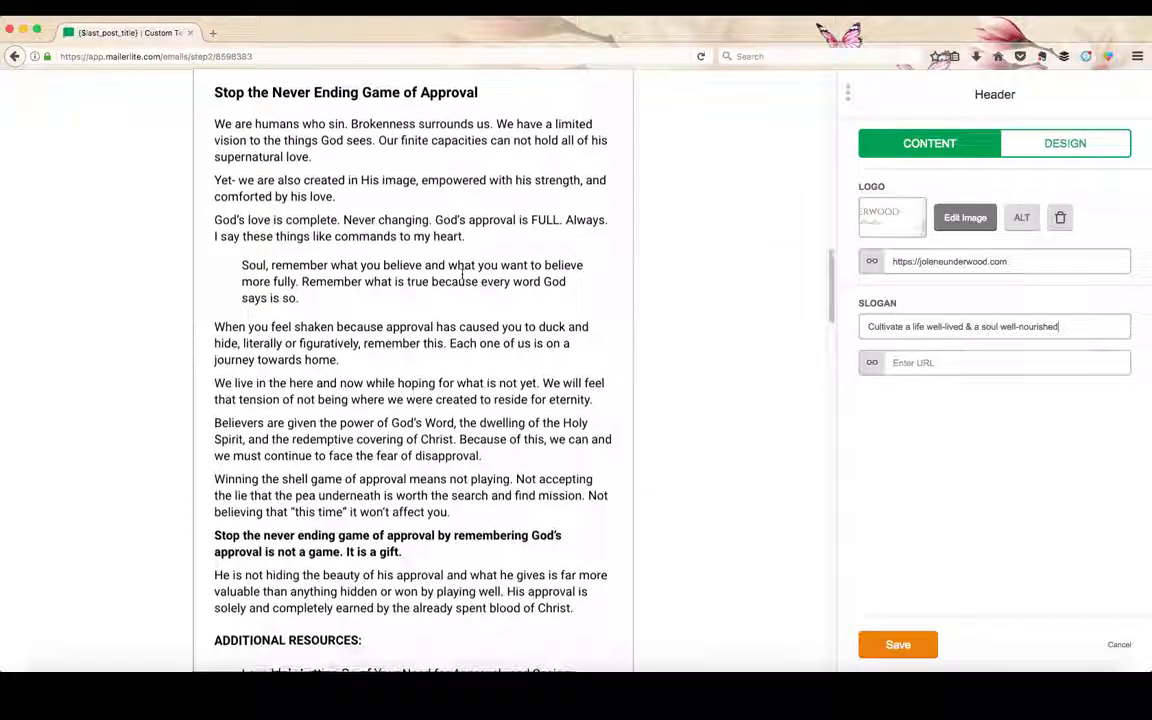
pyautogui.scroll(-15, 462, 280)
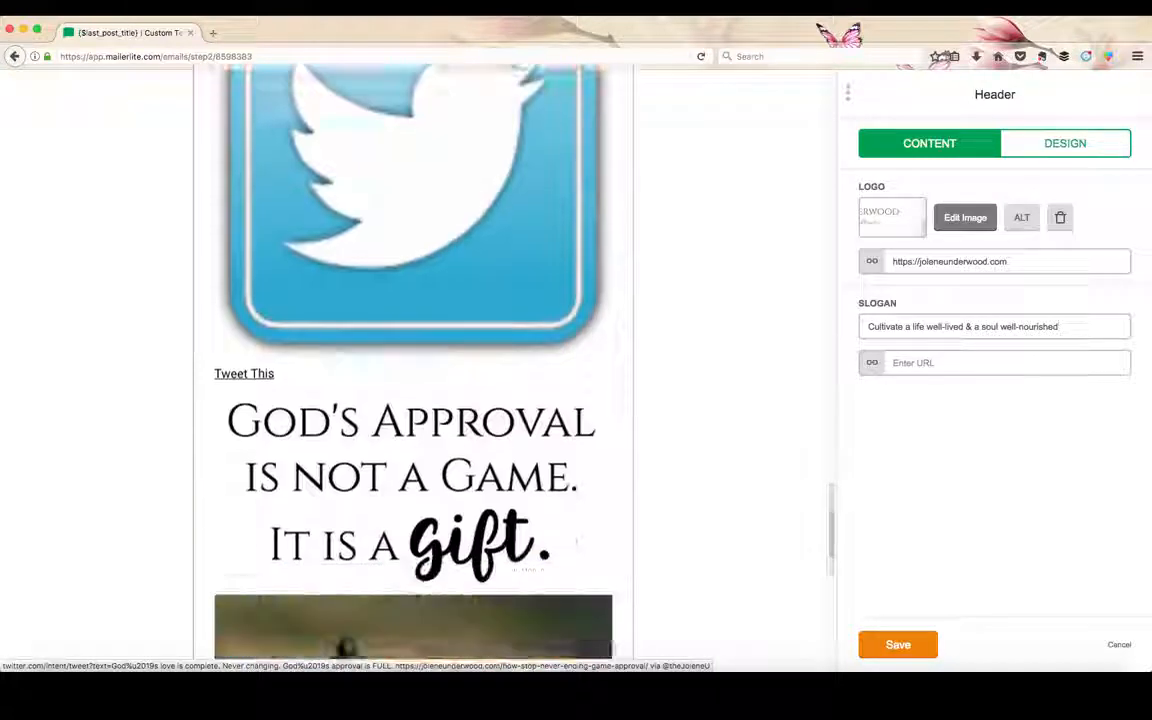
pyautogui.scroll(-2, 459, 280)
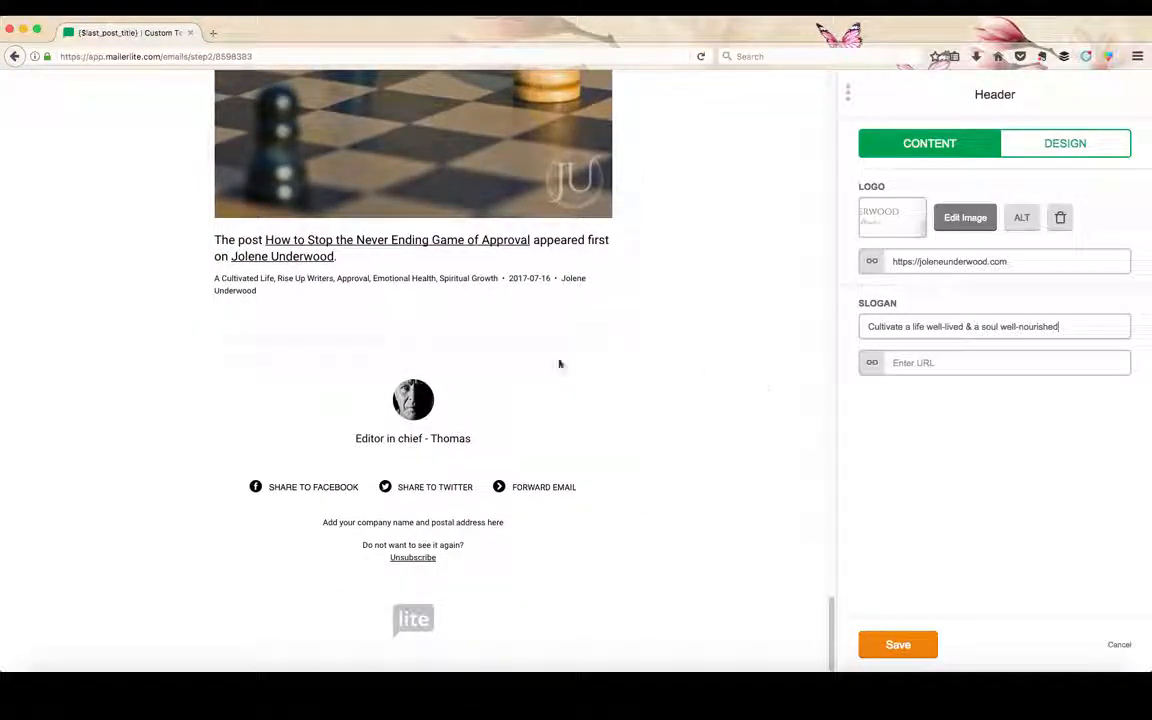
pyautogui.scroll(15, 558, 363)
pyautogui.scroll(10, 323, 478)
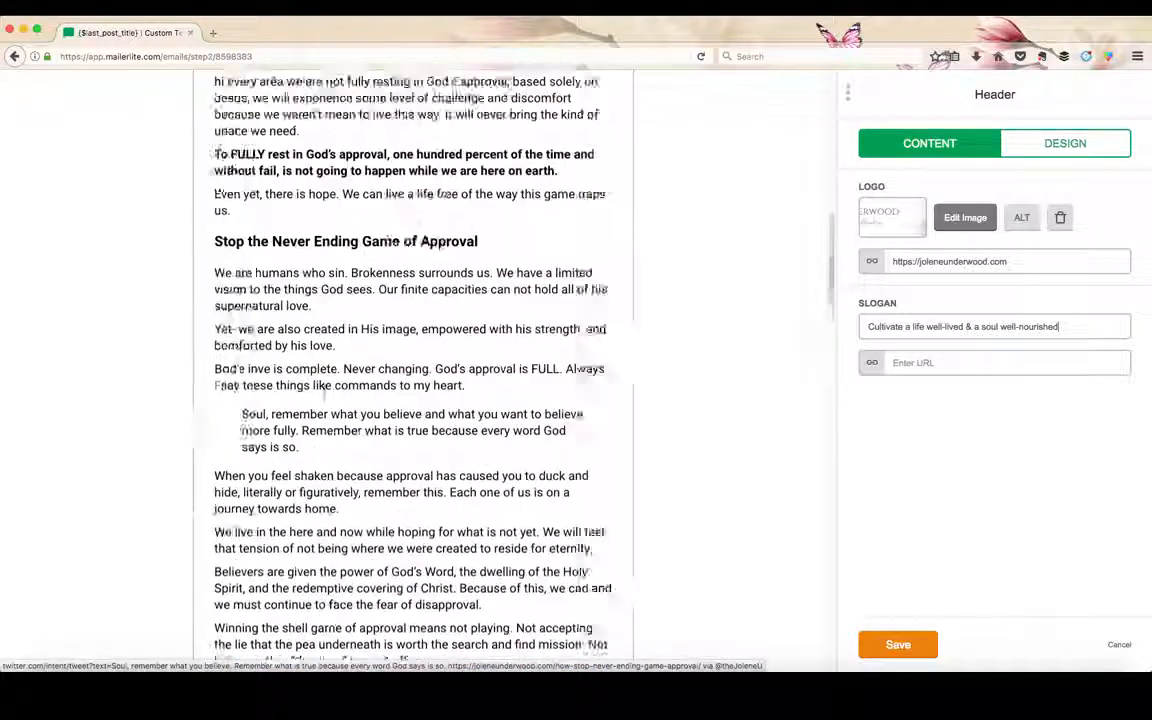
pyautogui.click(1066, 145)
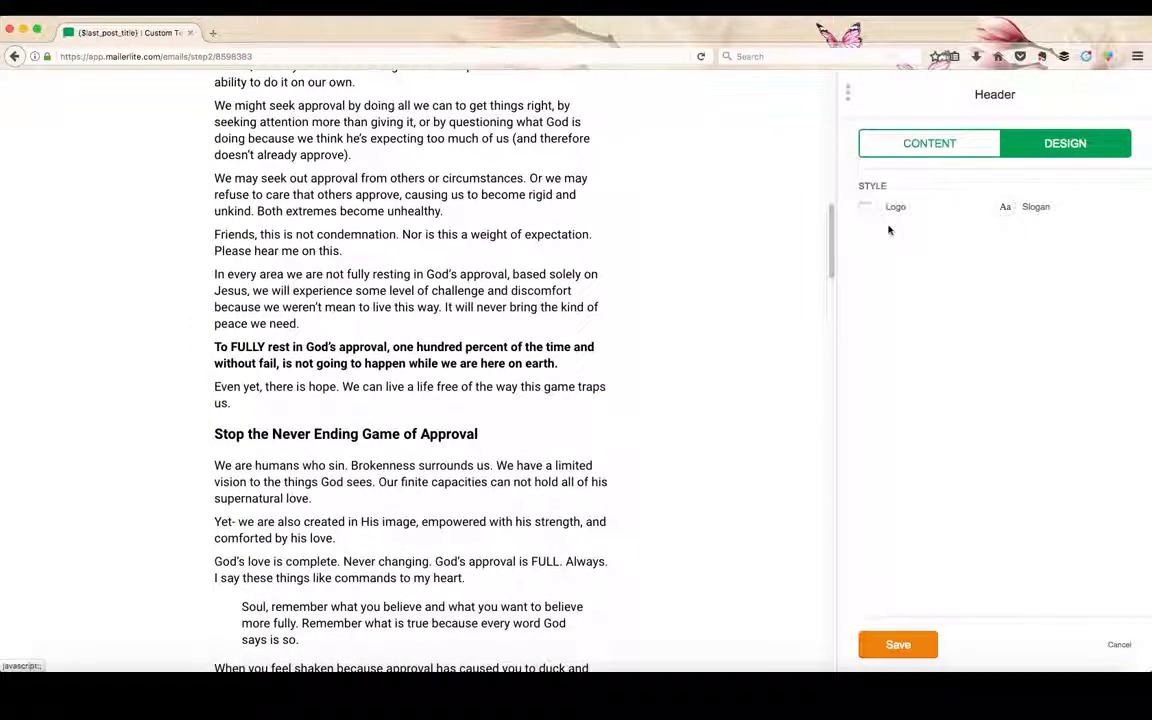
pyautogui.click(938, 146)
# Delete the "Monthly news from us:" title block above the blog post and save the block edits.
pyautogui.scroll(15, 680, 226)
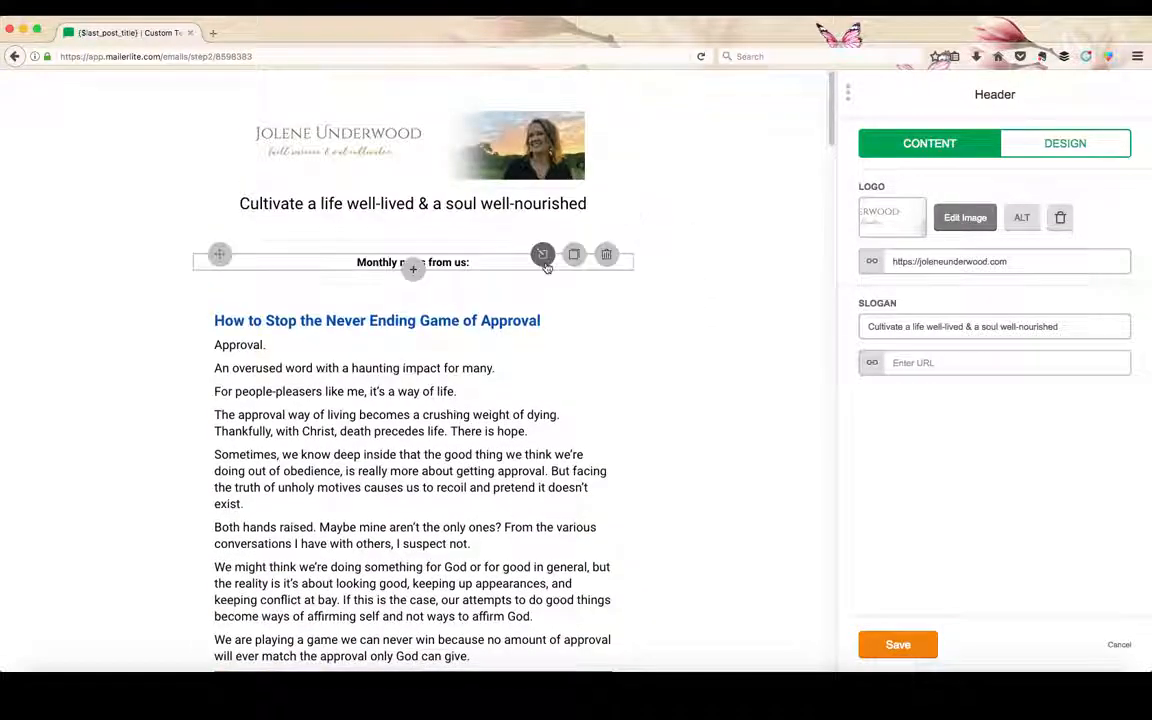
pyautogui.click(542, 256)
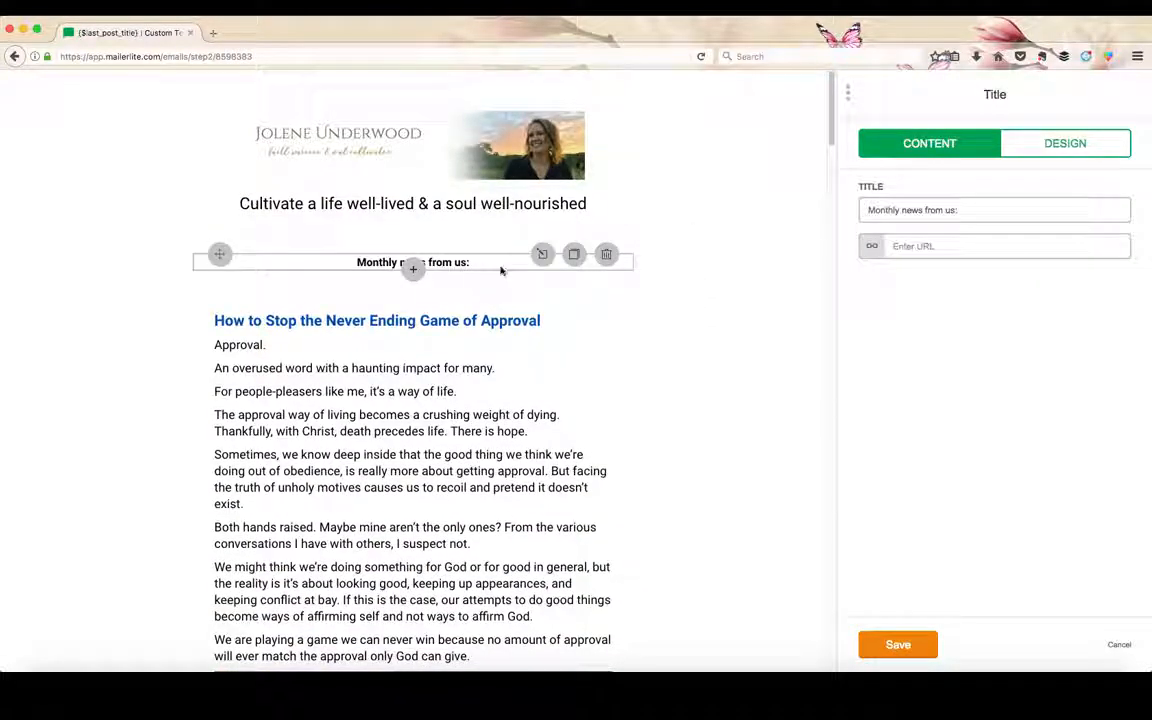
pyautogui.moveTo(1000, 210); pyautogui.dragTo(780, 200)
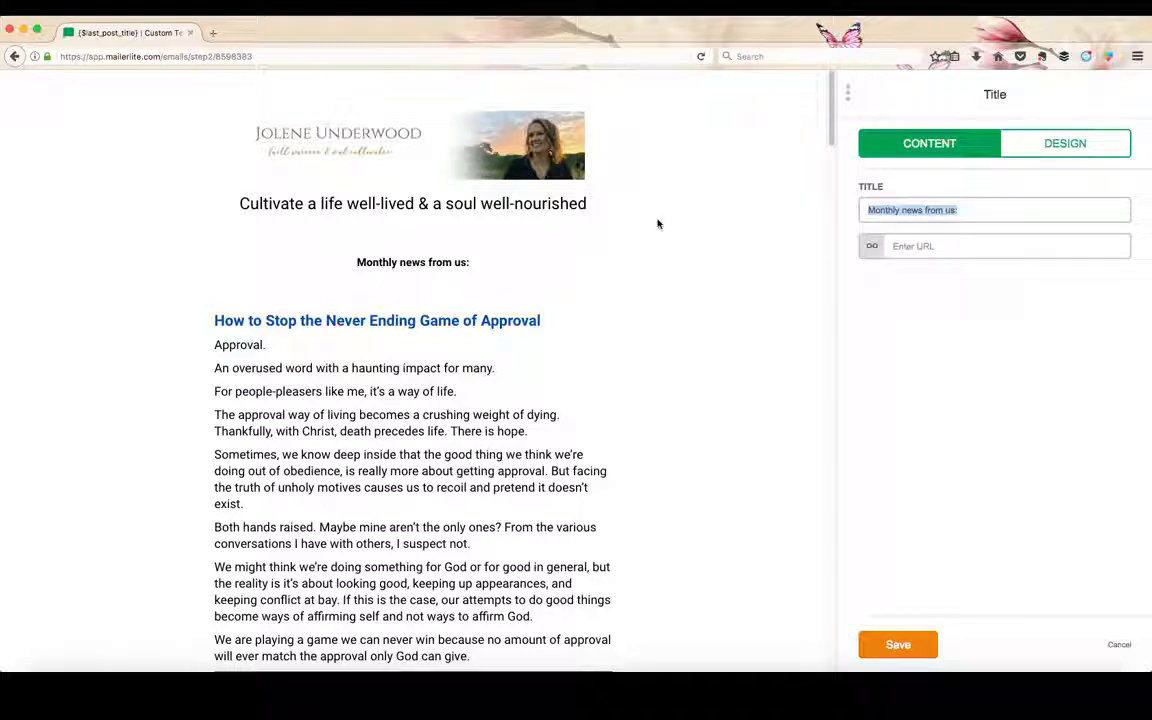
pyautogui.click(520, 265)
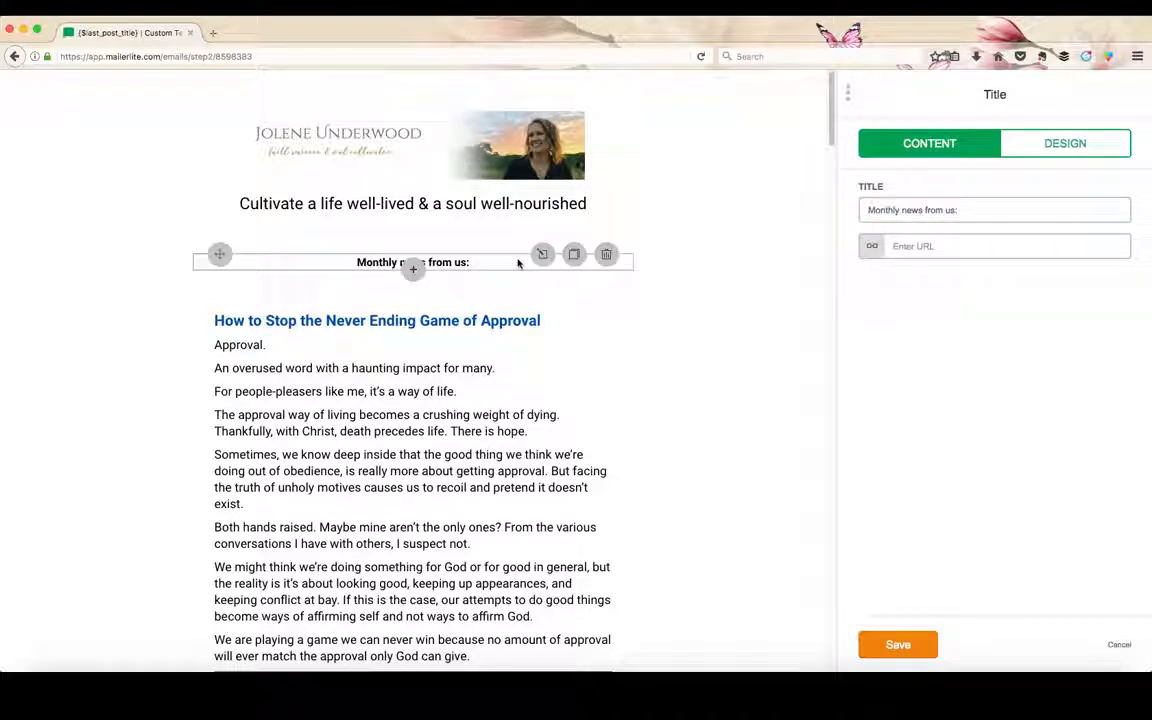
pyautogui.click(606, 256)
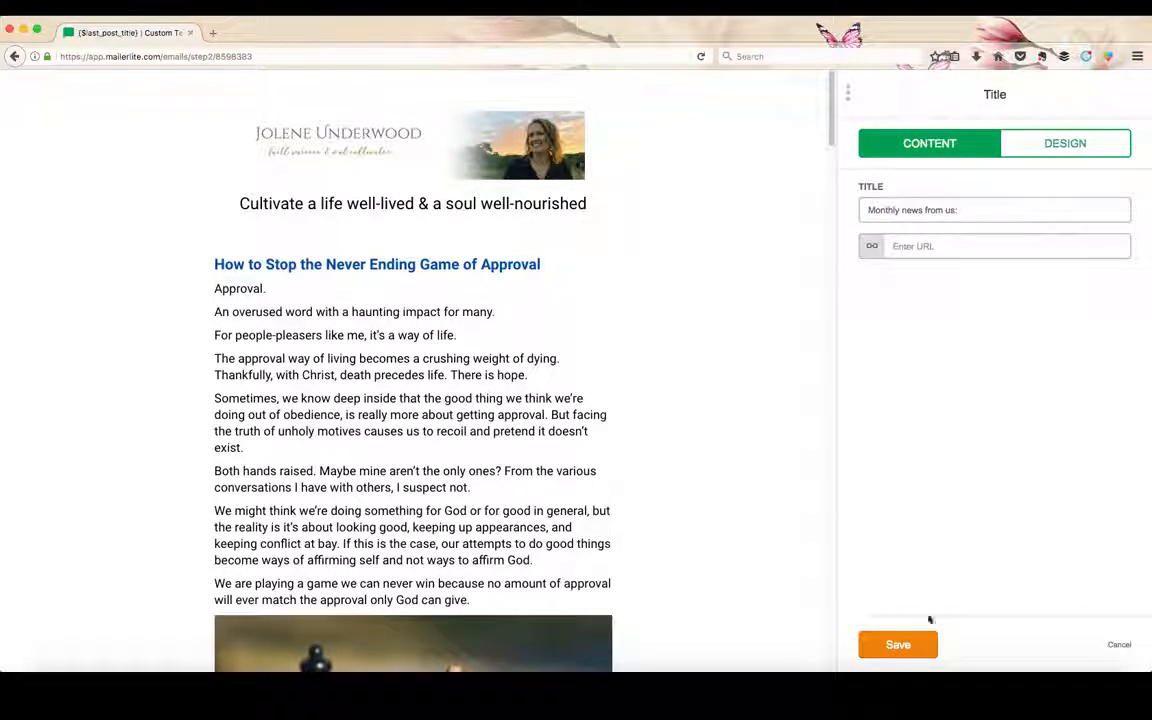
pyautogui.click(910, 645)
# Add a Social Links block between the header slogan and the blog post title.
pyautogui.scroll(-10, 620, 513)
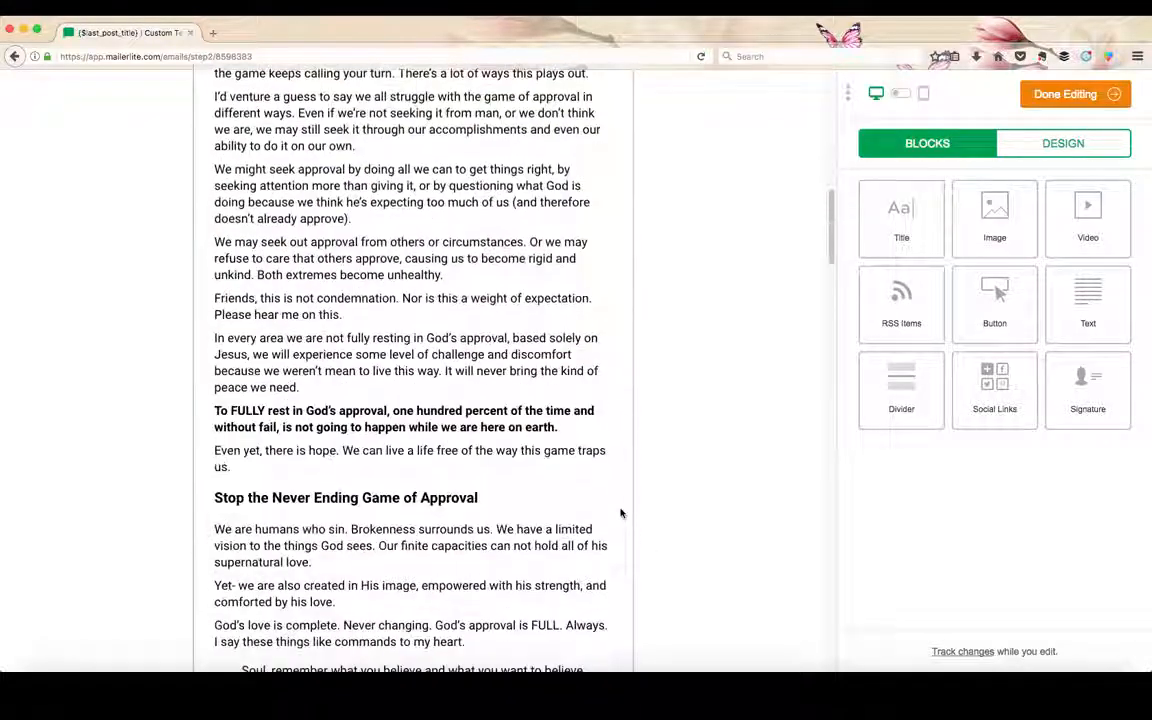
pyautogui.scroll(-15, 620, 513)
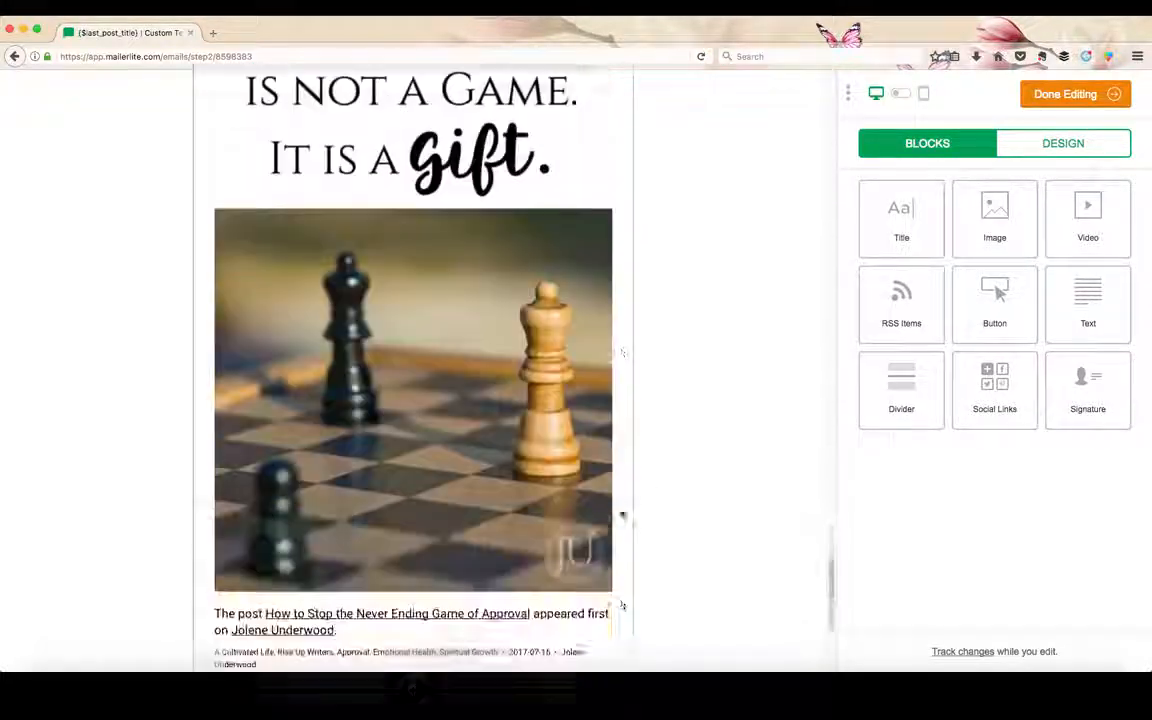
pyautogui.scroll(-5, 621, 515)
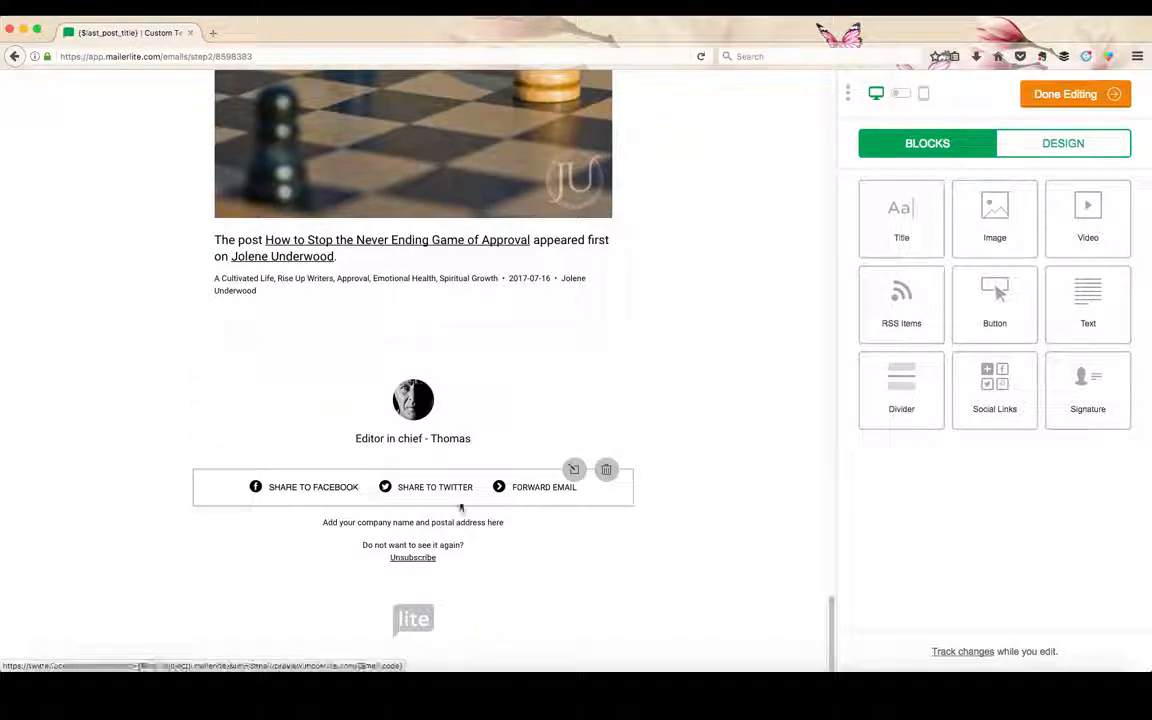
pyautogui.moveTo(1012, 396); pyautogui.dragTo(799, 414)
pyautogui.scroll(-20, 796, 416)
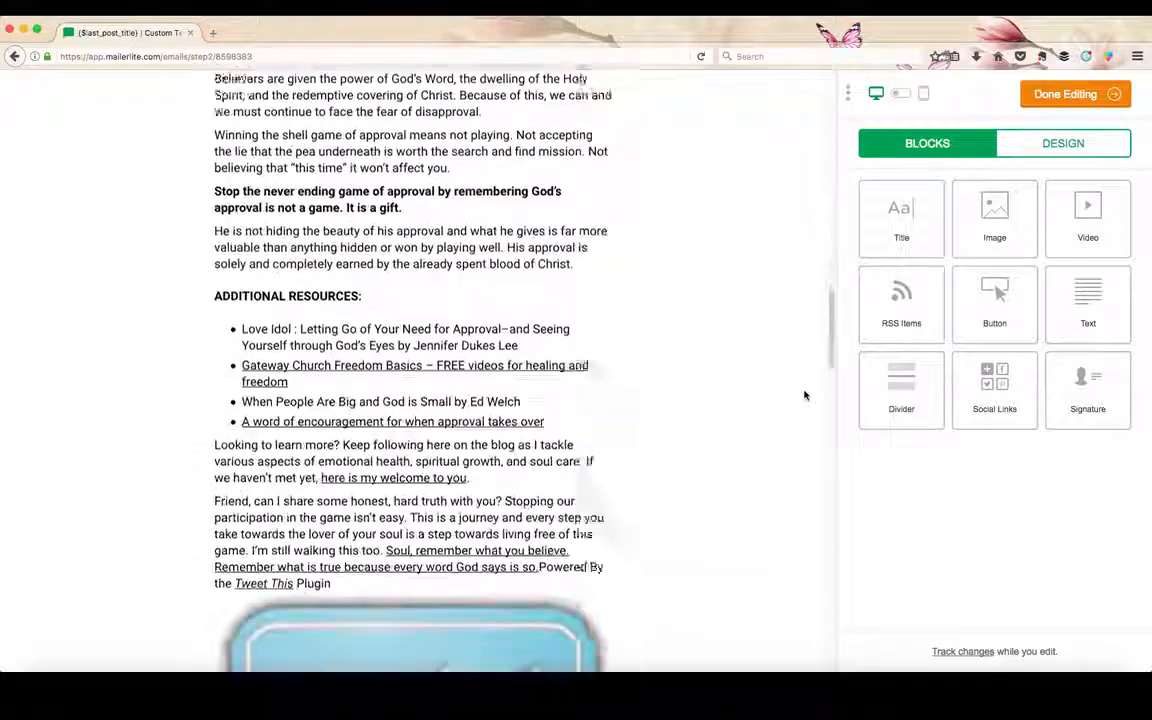
pyautogui.scroll(-10, 735, 403)
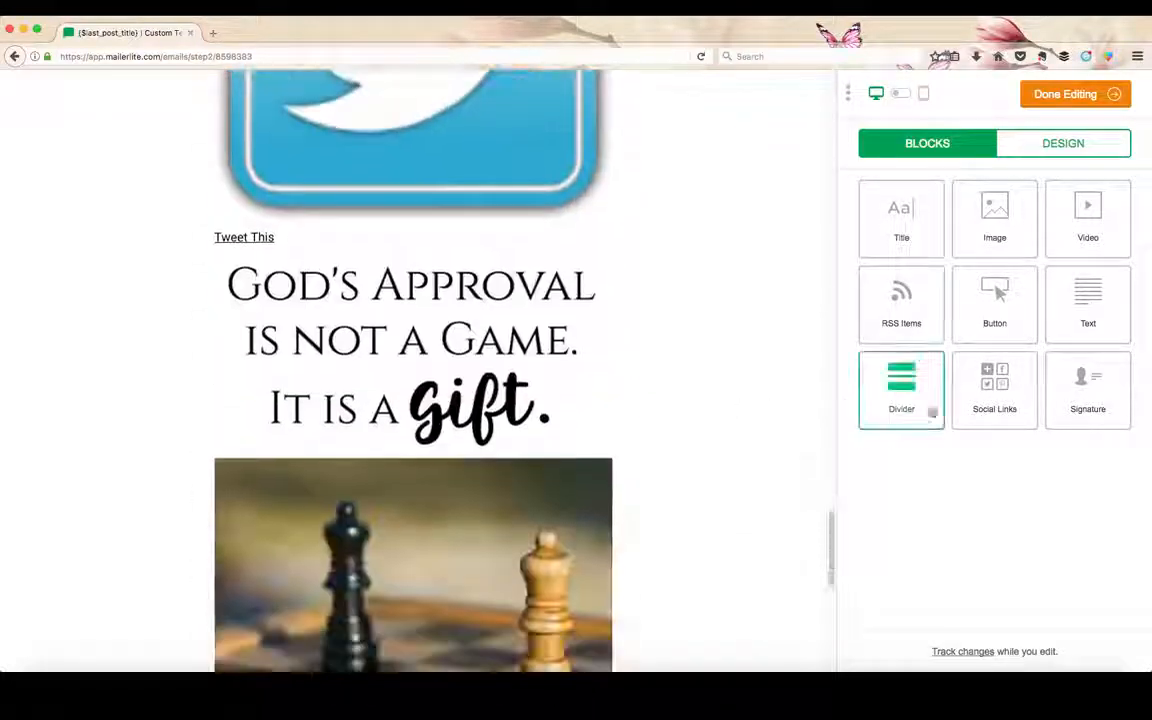
pyautogui.scroll(-5, 689, 447)
pyautogui.scroll(-5, 676, 456)
pyautogui.moveTo(994, 392); pyautogui.dragTo(517, 260)
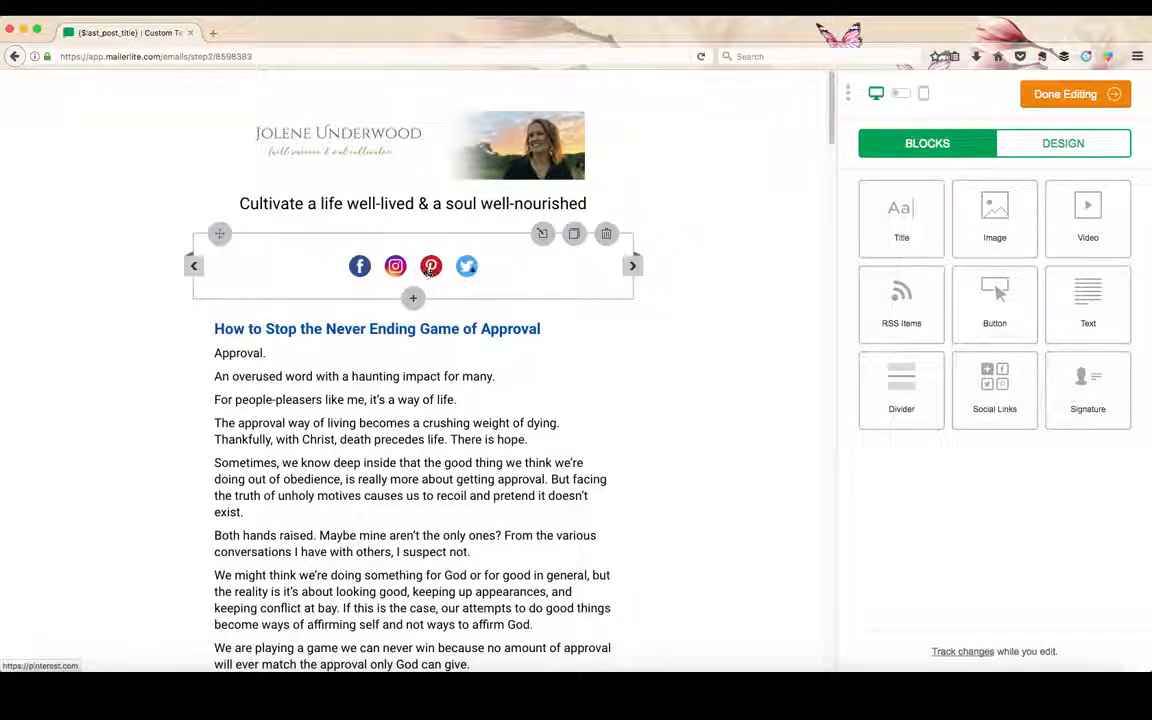
# Complete the Instagram address in the Social Links block with the blog owner's profile handle and save the block.
pyautogui.click(542, 234)
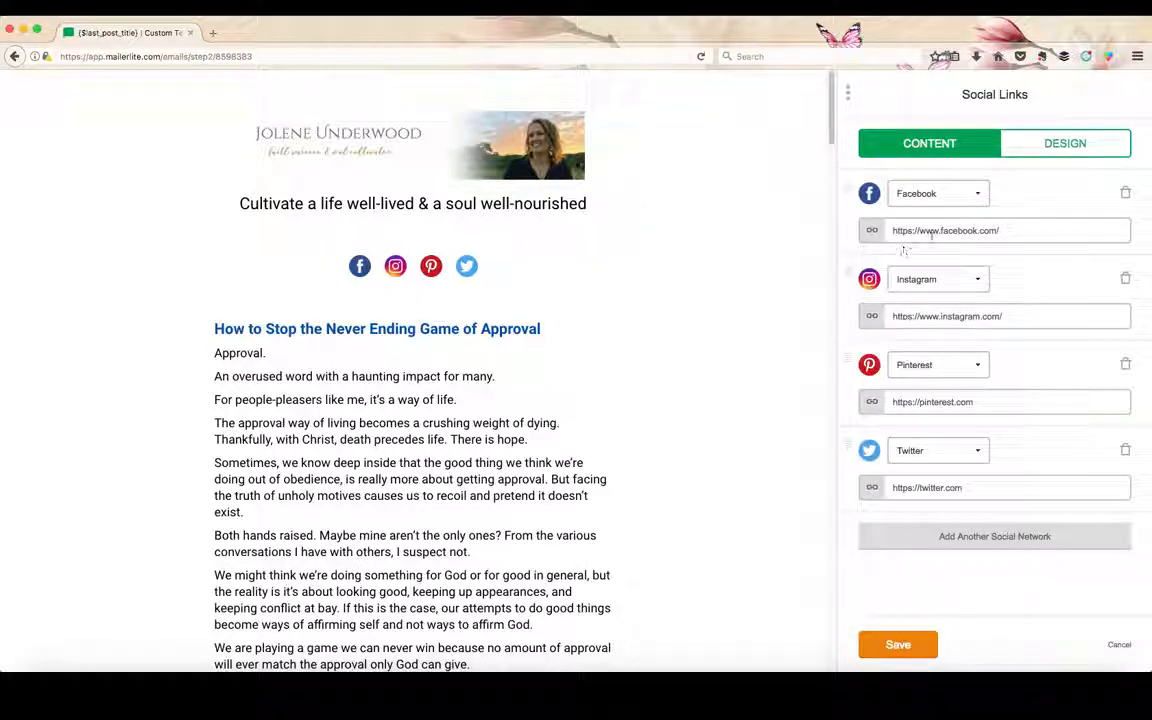
pyautogui.click(1013, 230)
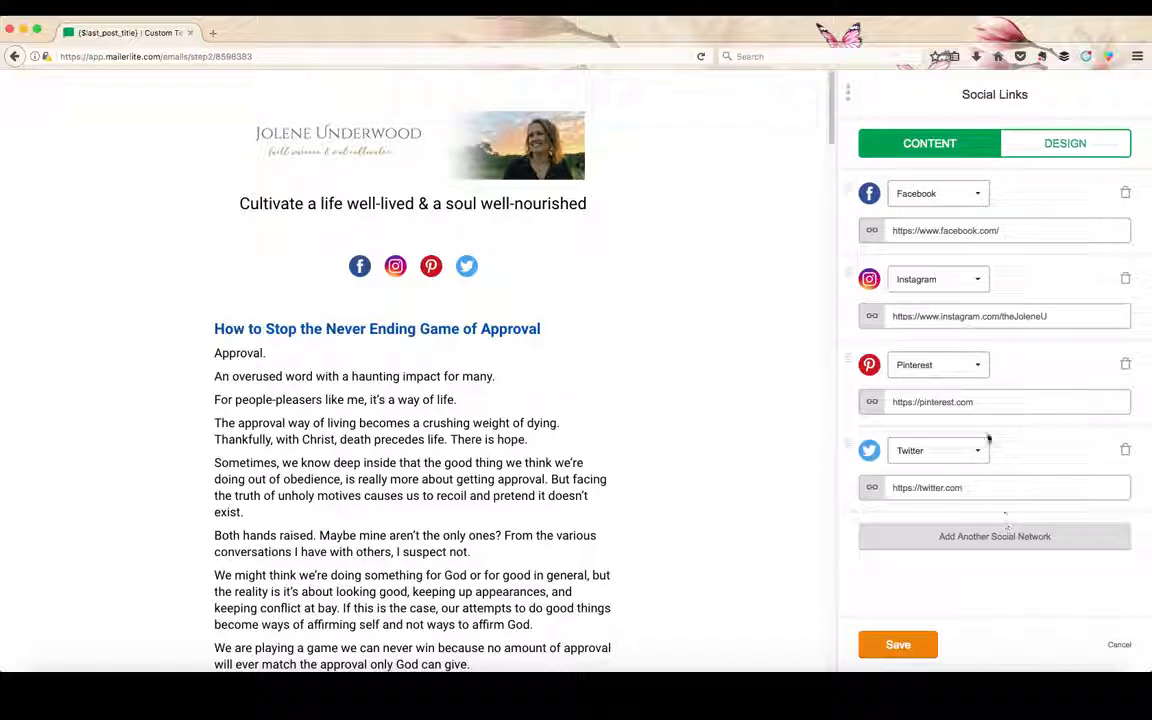
pyautogui.click(1050, 150)
pyautogui.click(955, 146)
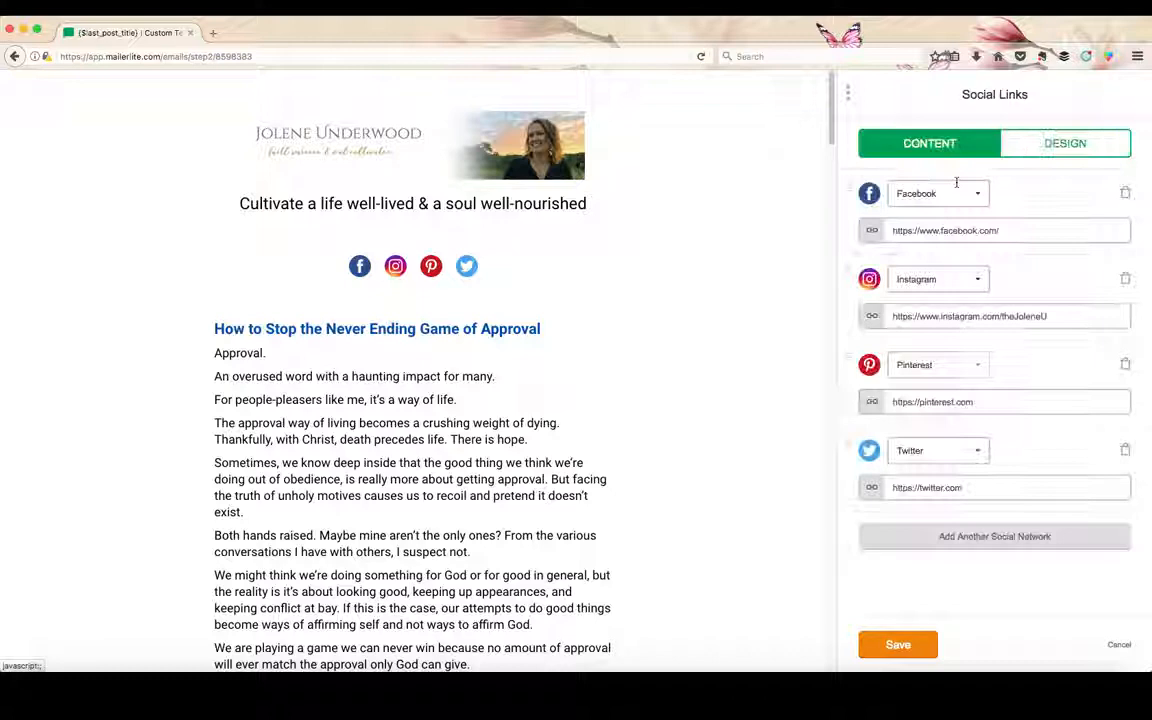
pyautogui.click(900, 648)
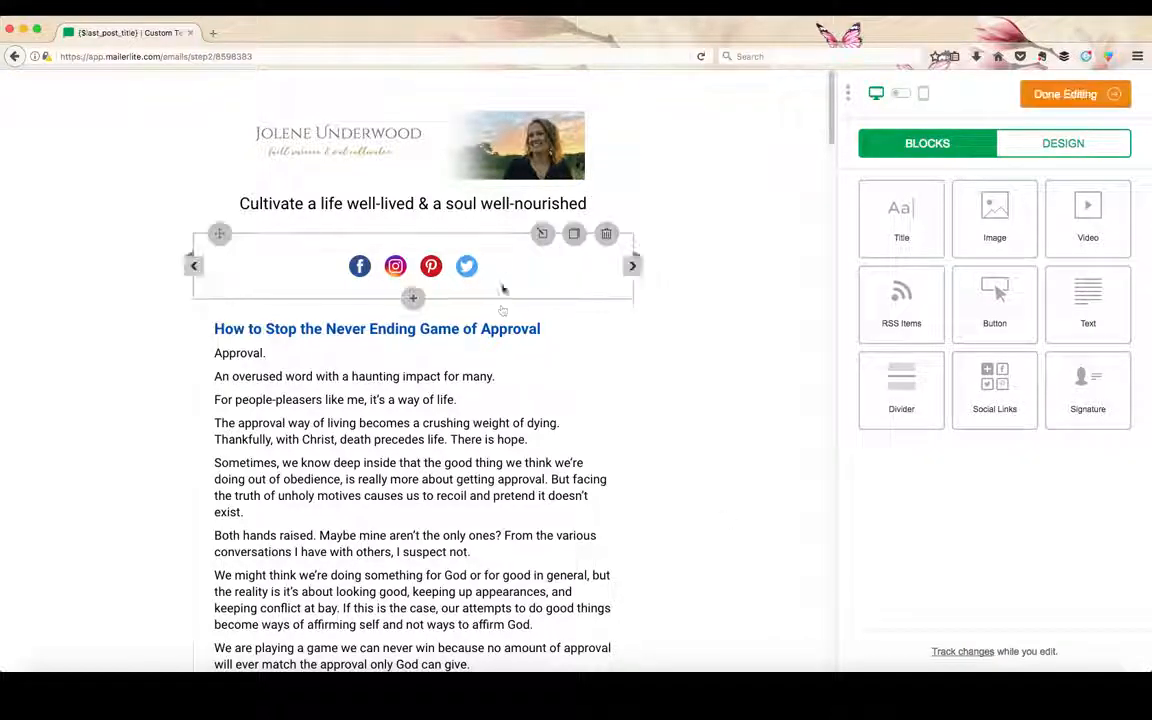
# Check the blog post below the social links, then finish editing the email and proceed to recipient selection.
pyautogui.scroll(-12, 503, 289)
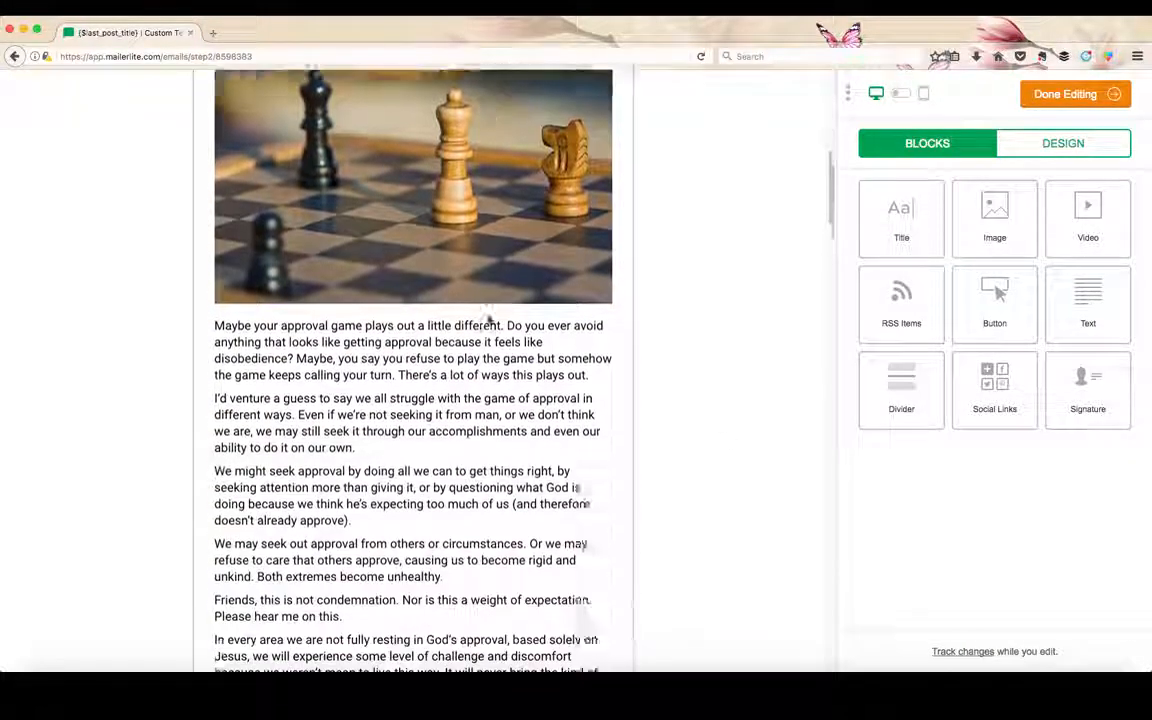
pyautogui.scroll(4, 676, 252)
pyautogui.click(1062, 94)
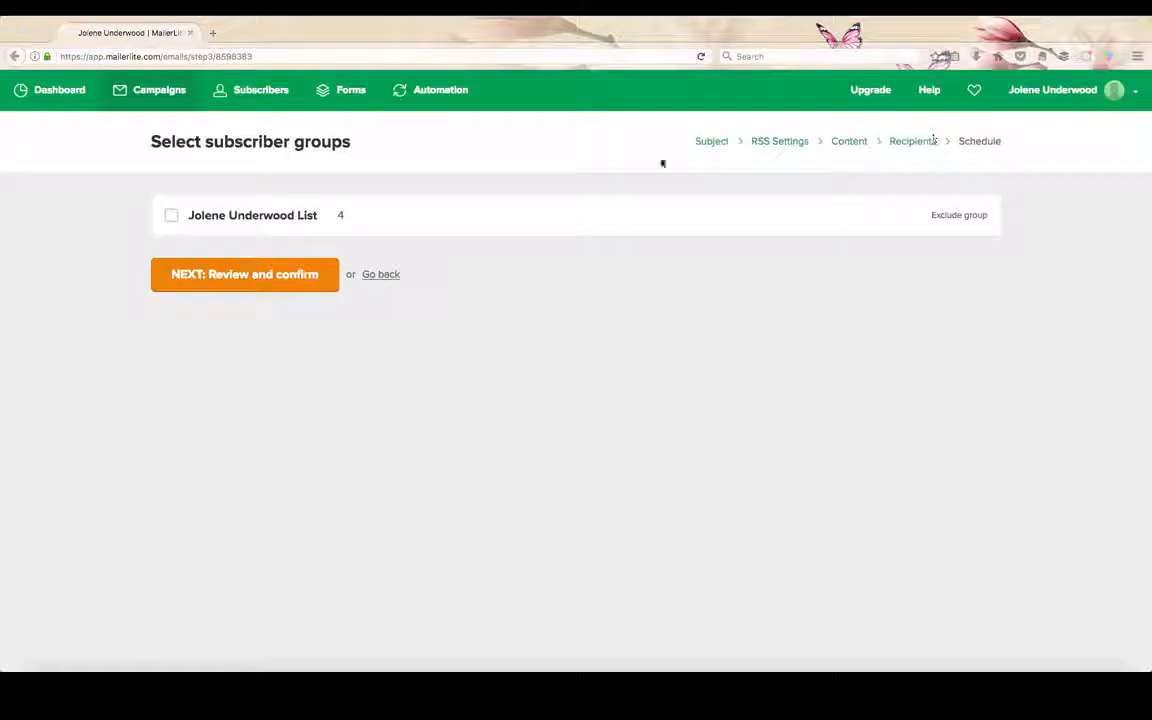
# Select the blog owner's subscriber list as the recipient group and continue to the campaign review.
pyautogui.click(276, 277)
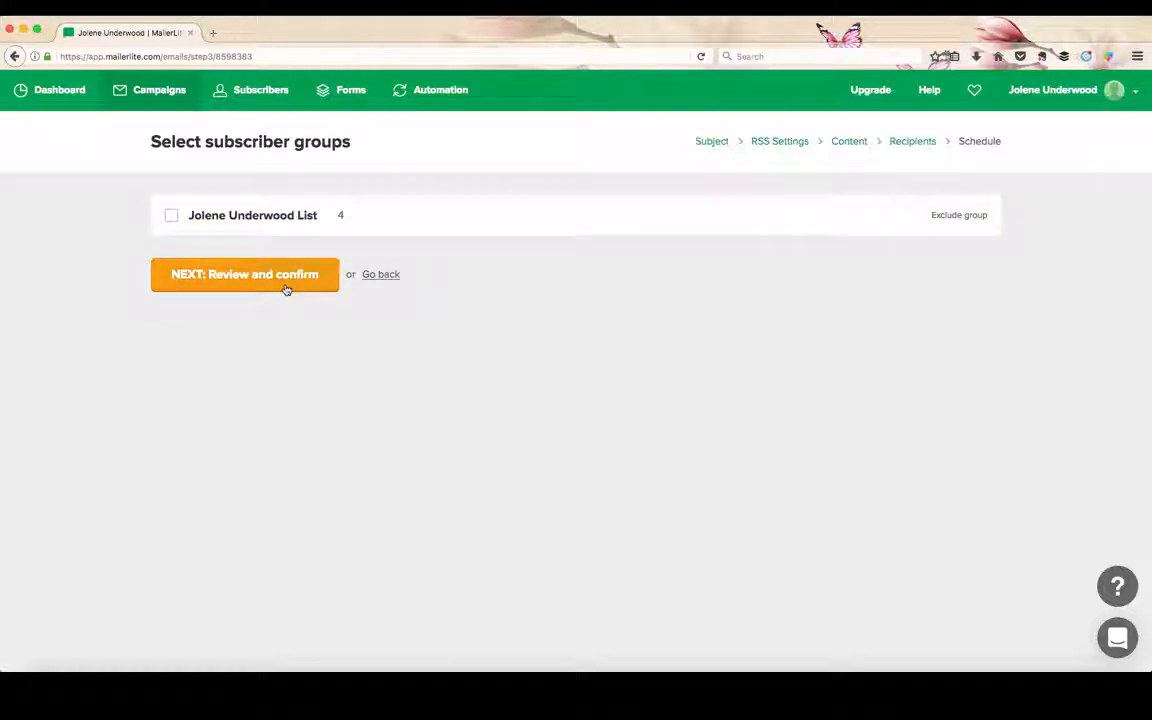
pyautogui.click(286, 289)
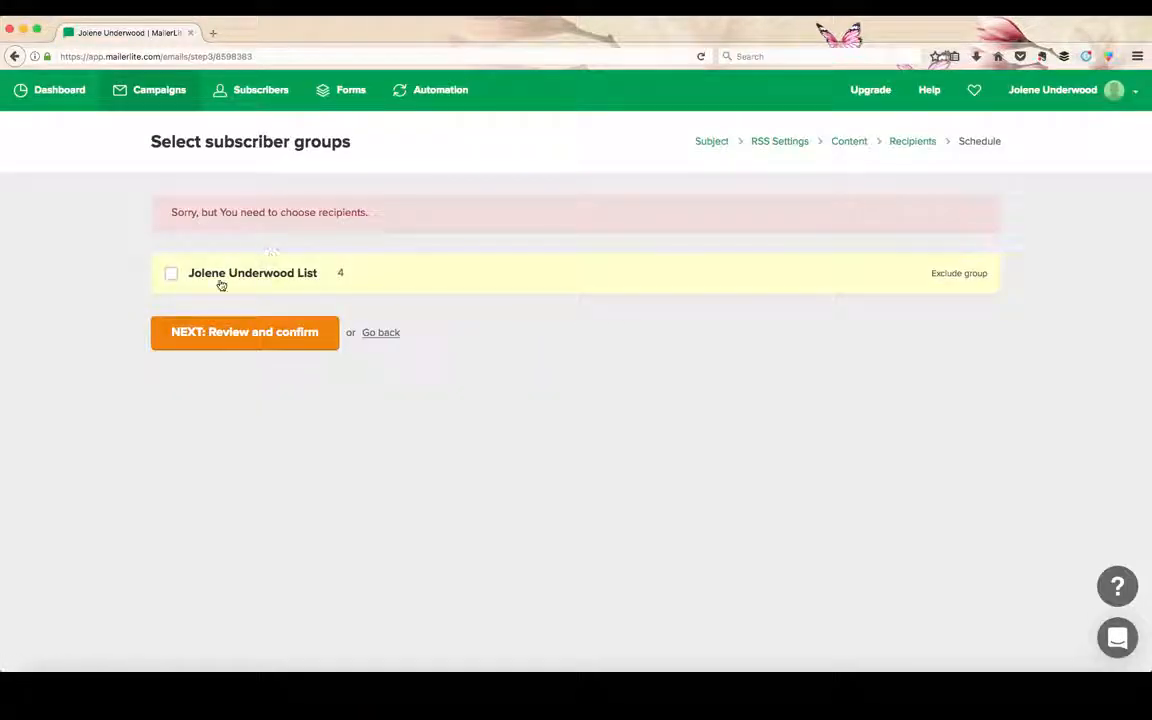
pyautogui.click(237, 337)
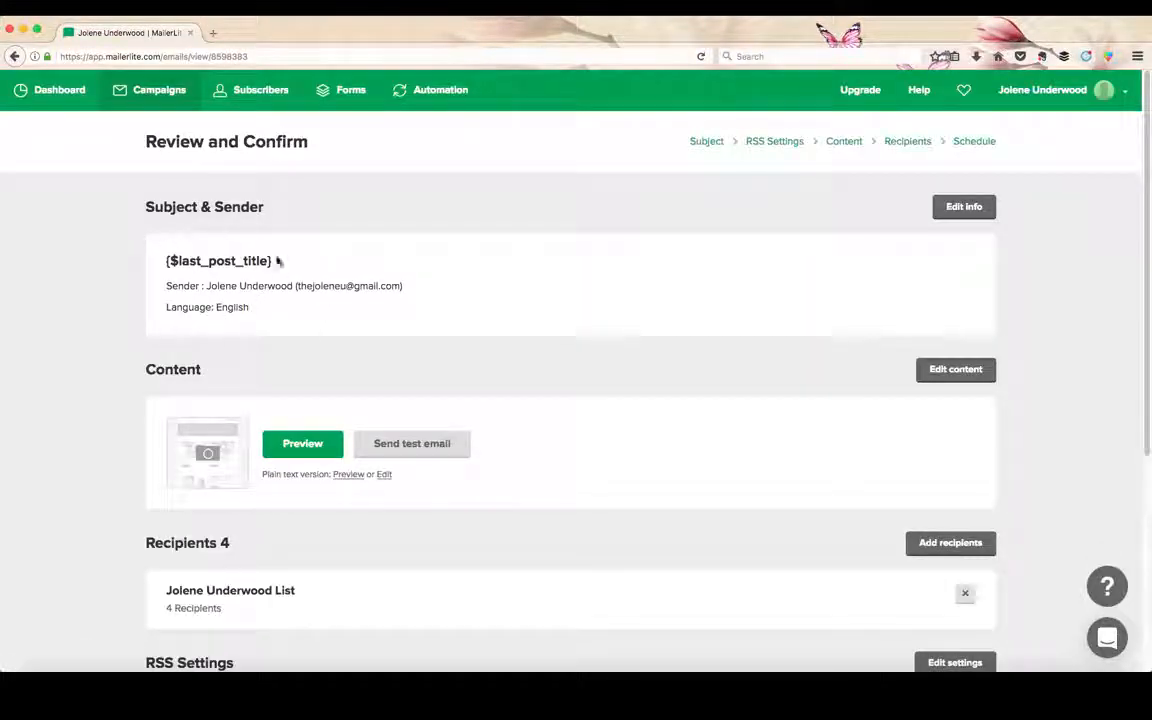
# Review the campaign's sender, content, recipients and RSS settings, and reopen the email content to check its layout.
pyautogui.scroll(-2, 265, 311)
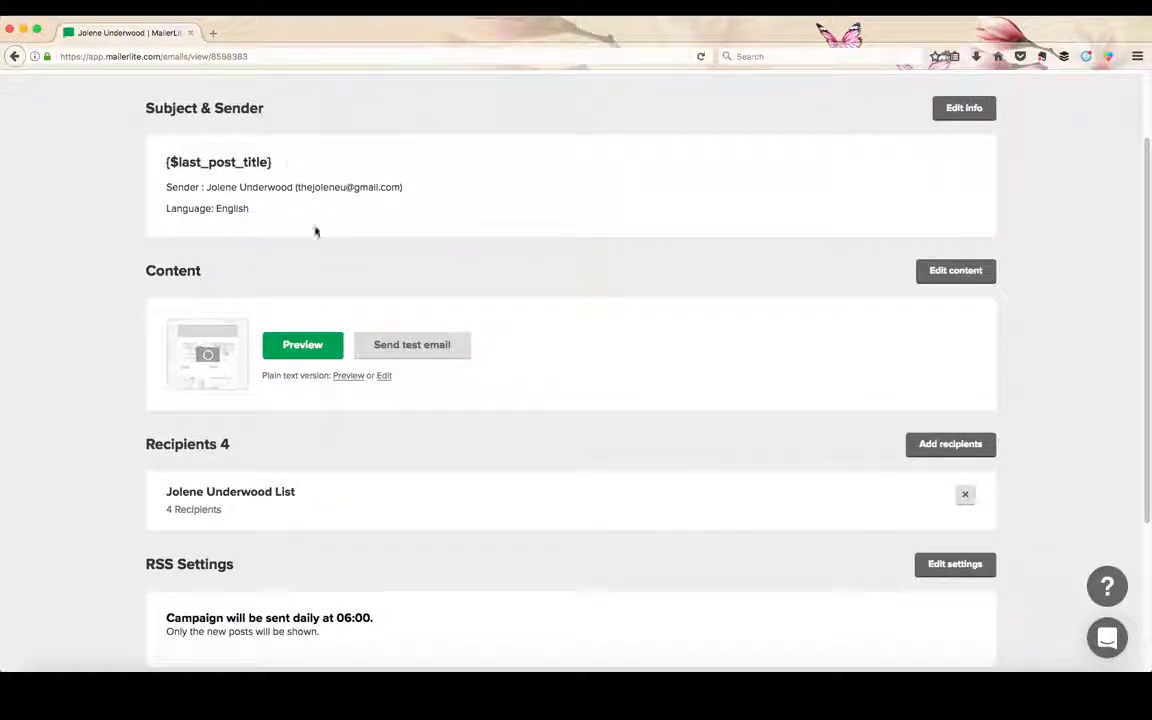
pyautogui.scroll(-2, 315, 232)
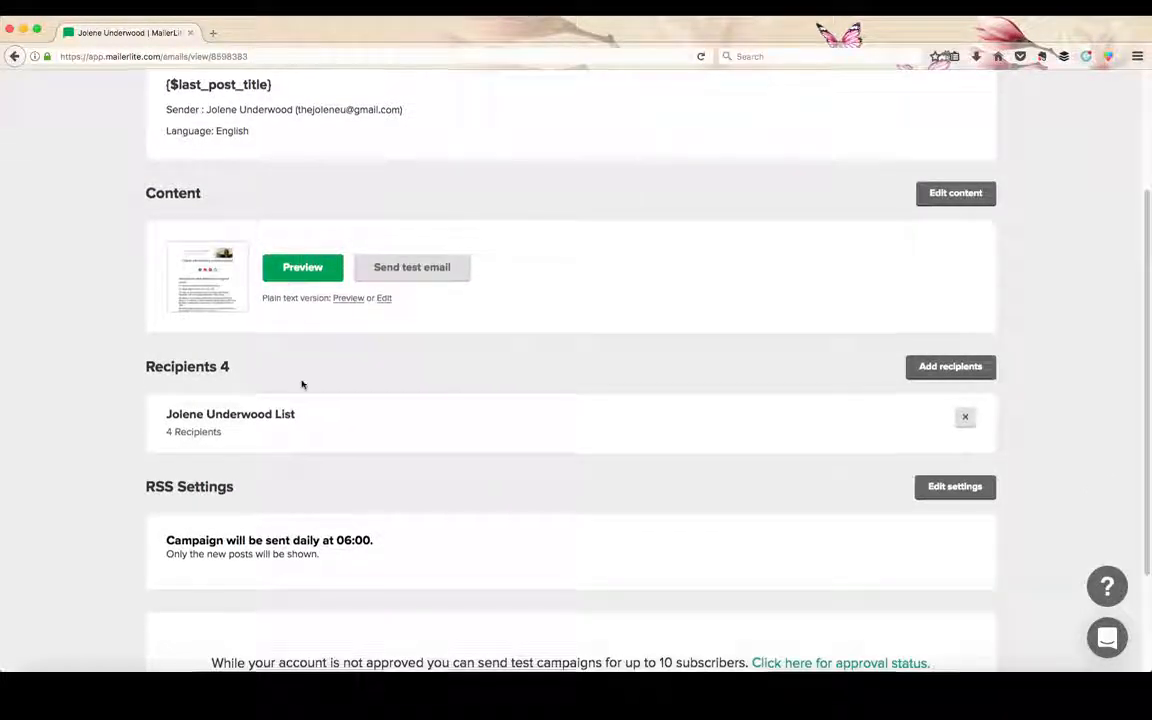
pyautogui.scroll(-3, 303, 385)
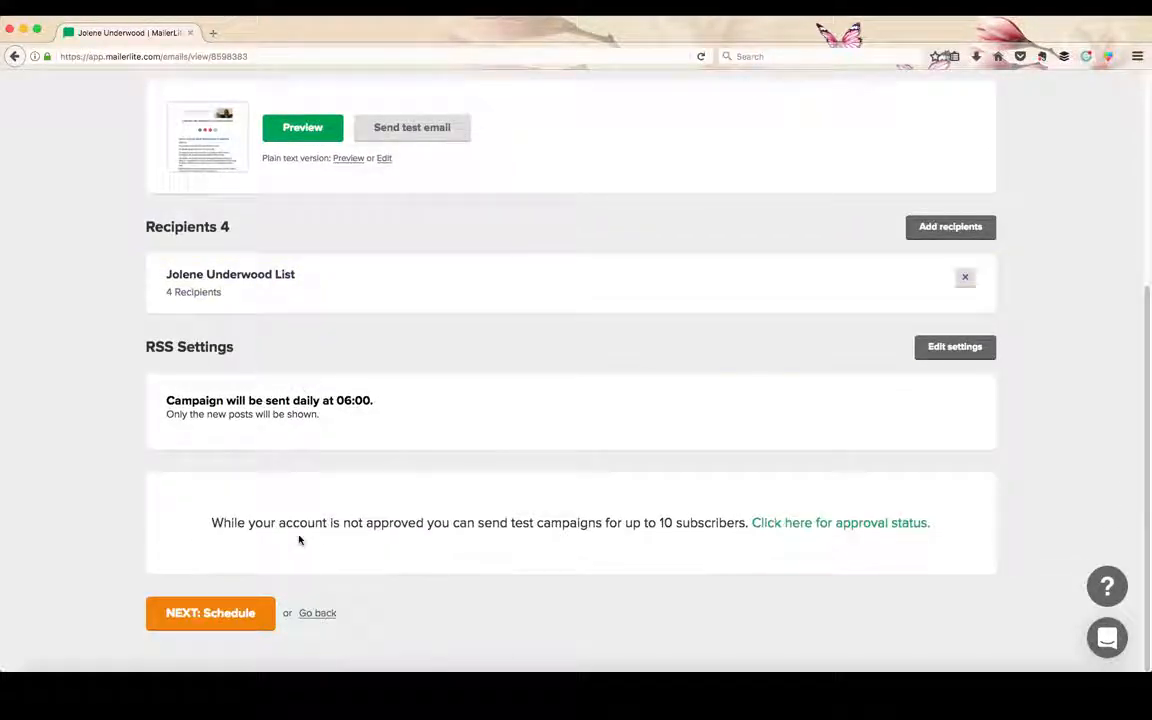
pyautogui.scroll(2, 411, 357)
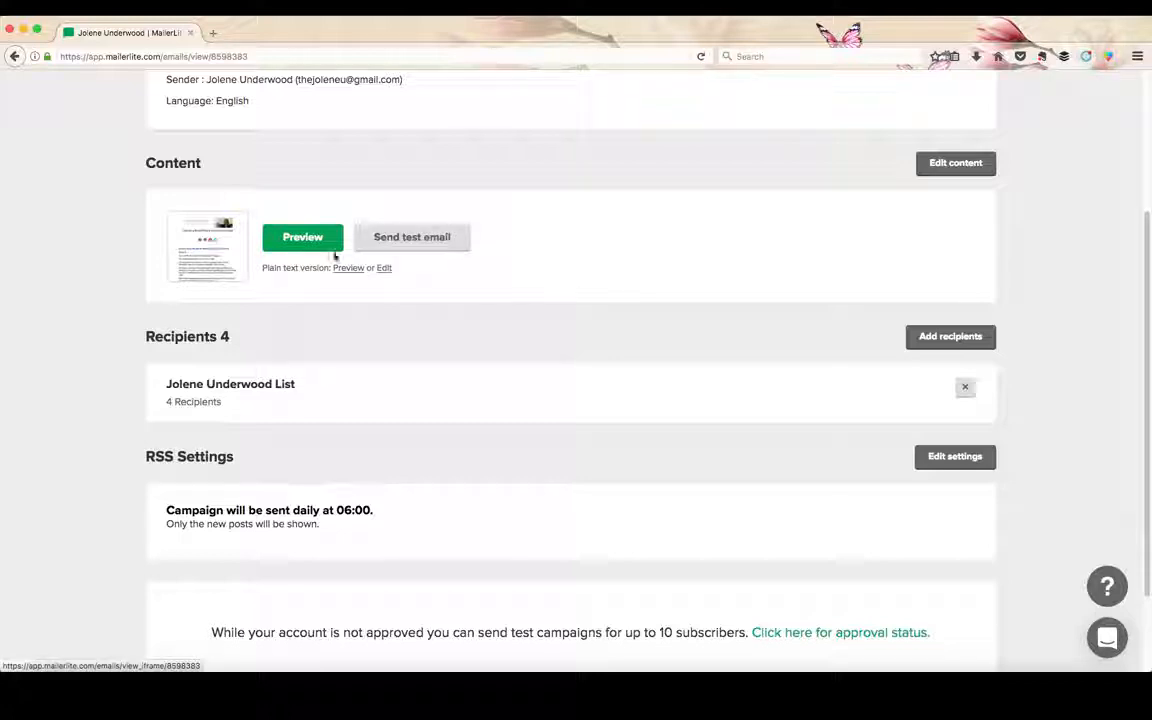
pyautogui.click(947, 168)
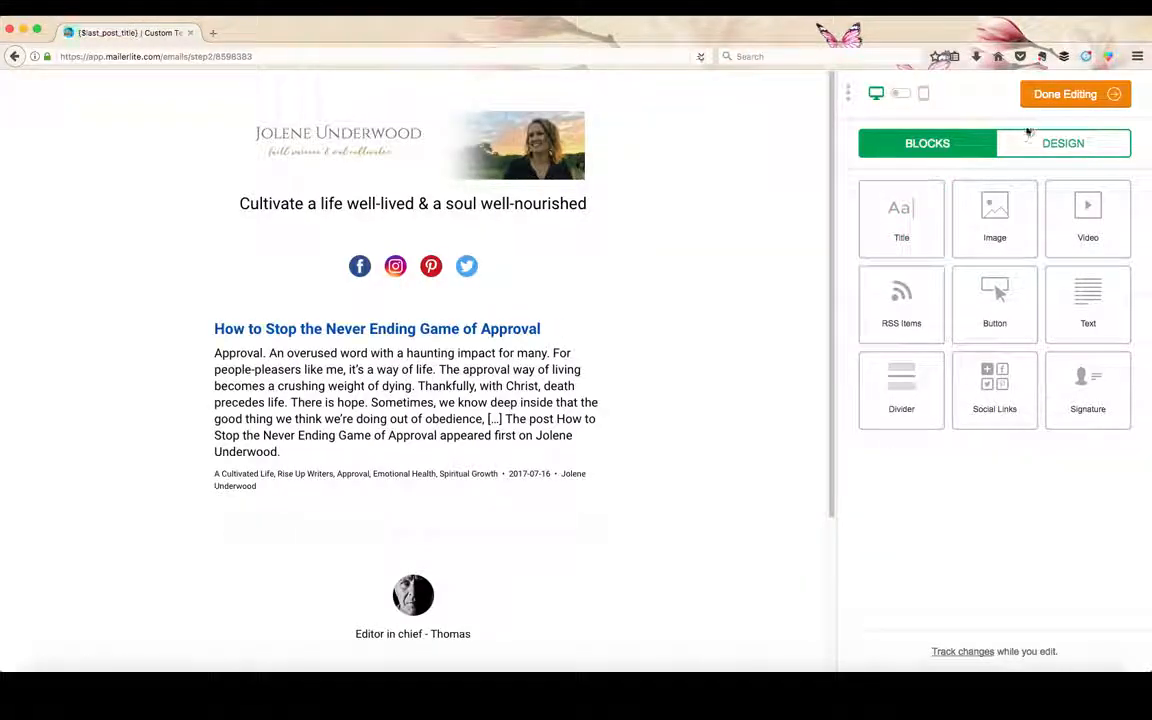
pyautogui.scroll(-5, 567, 380)
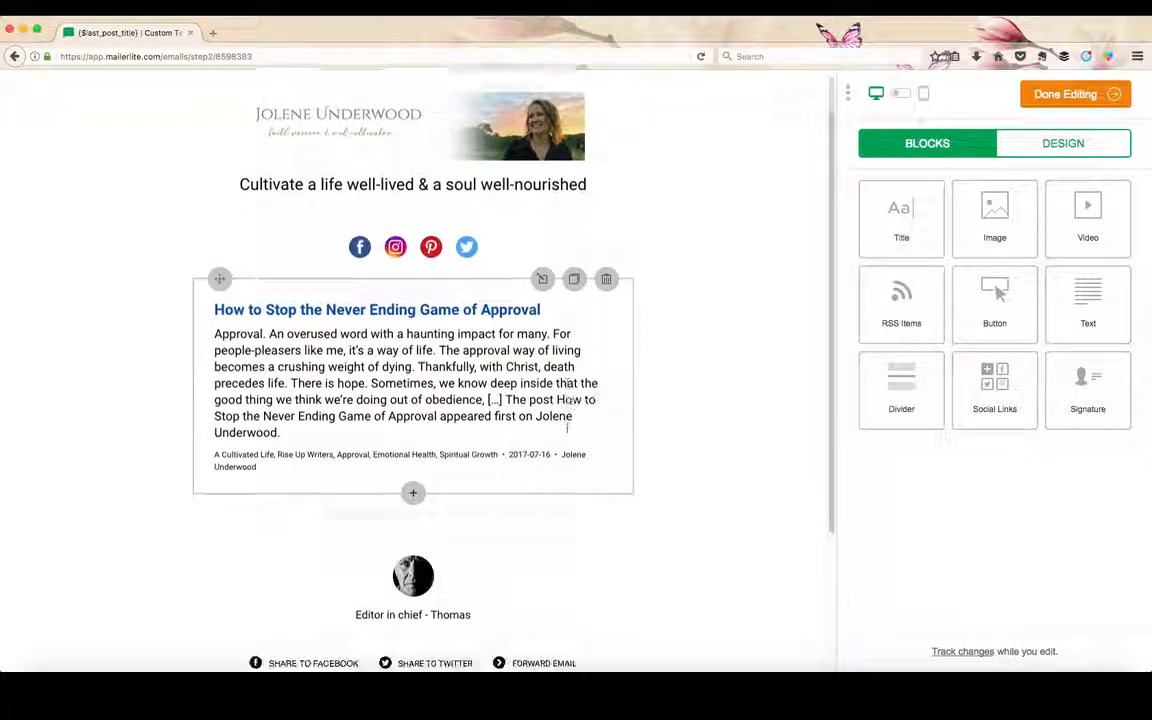
pyautogui.scroll(5, 567, 400)
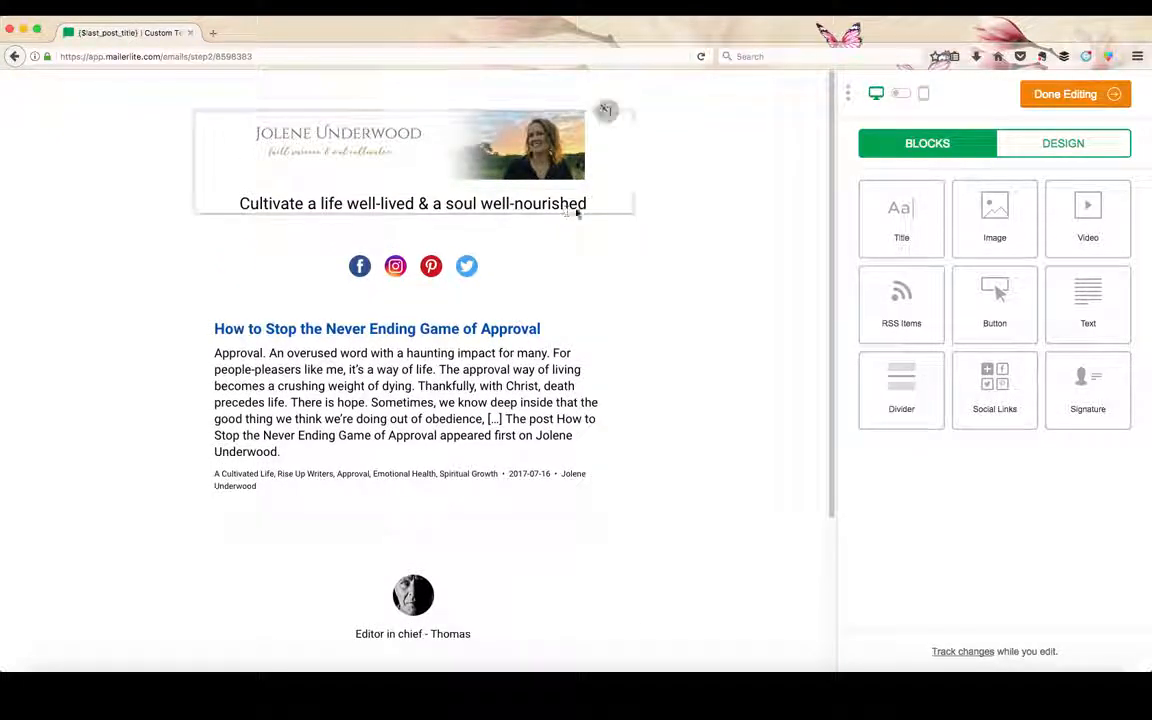
# Compare the email's mobile and desktop previews and finish editing the content.
pyautogui.click(901, 95)
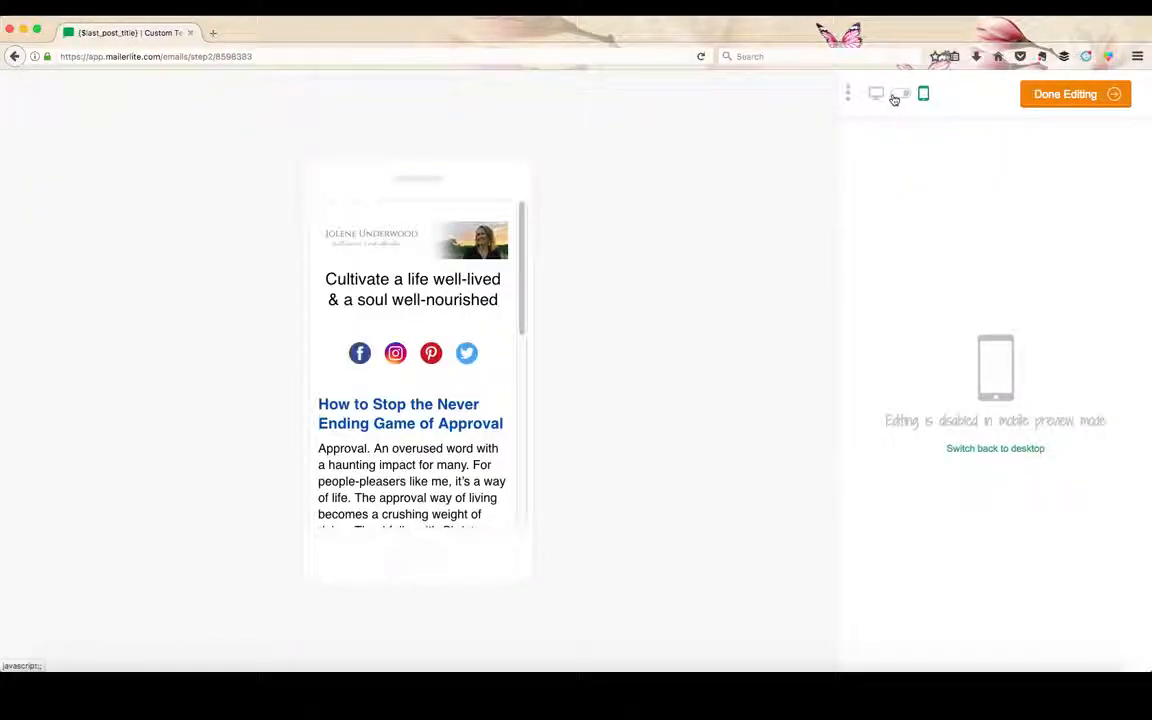
pyautogui.click(894, 97)
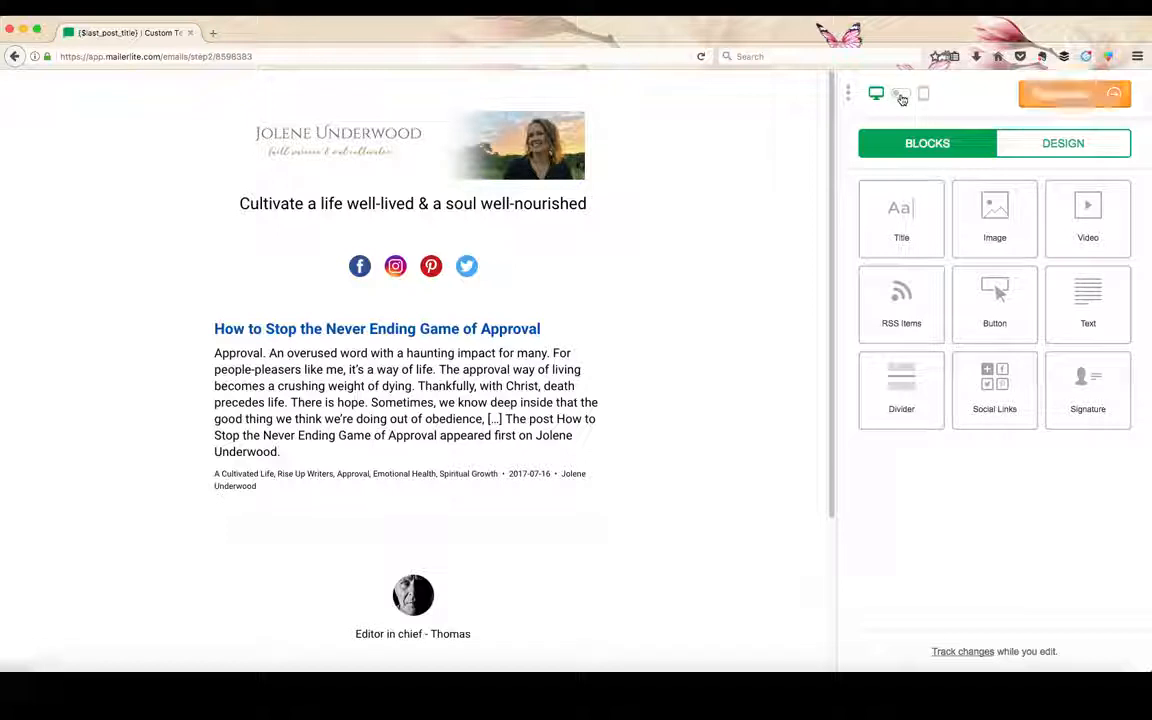
pyautogui.click(902, 97)
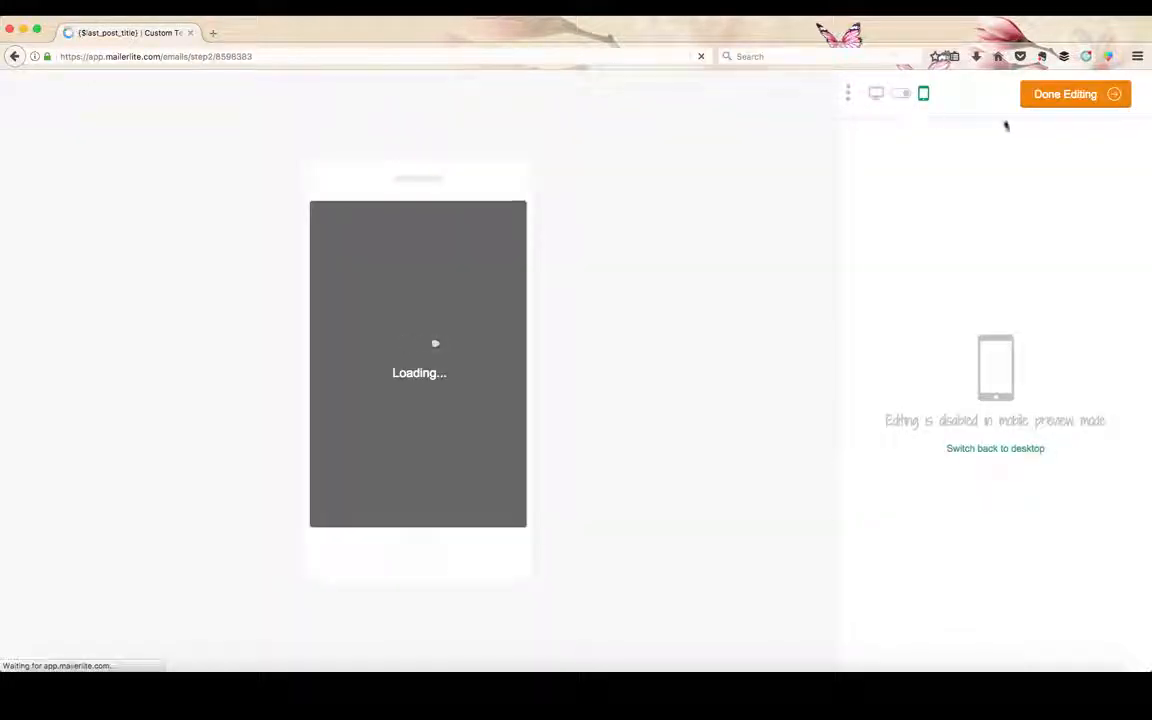
pyautogui.click(1053, 99)
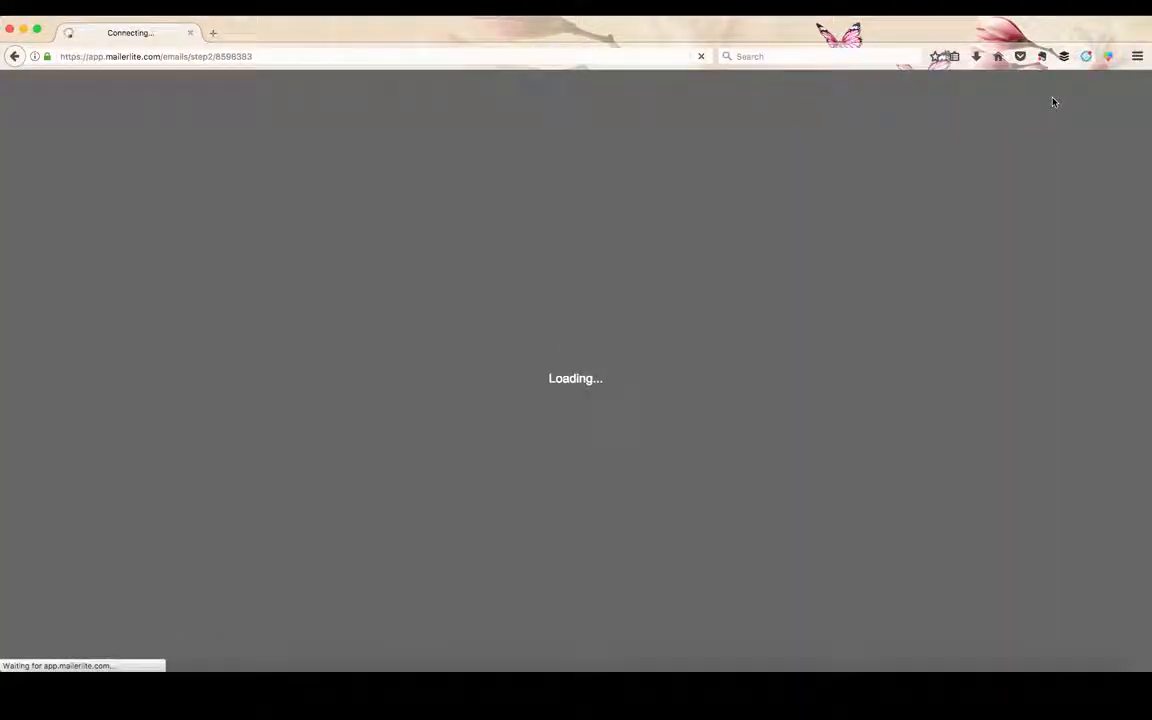